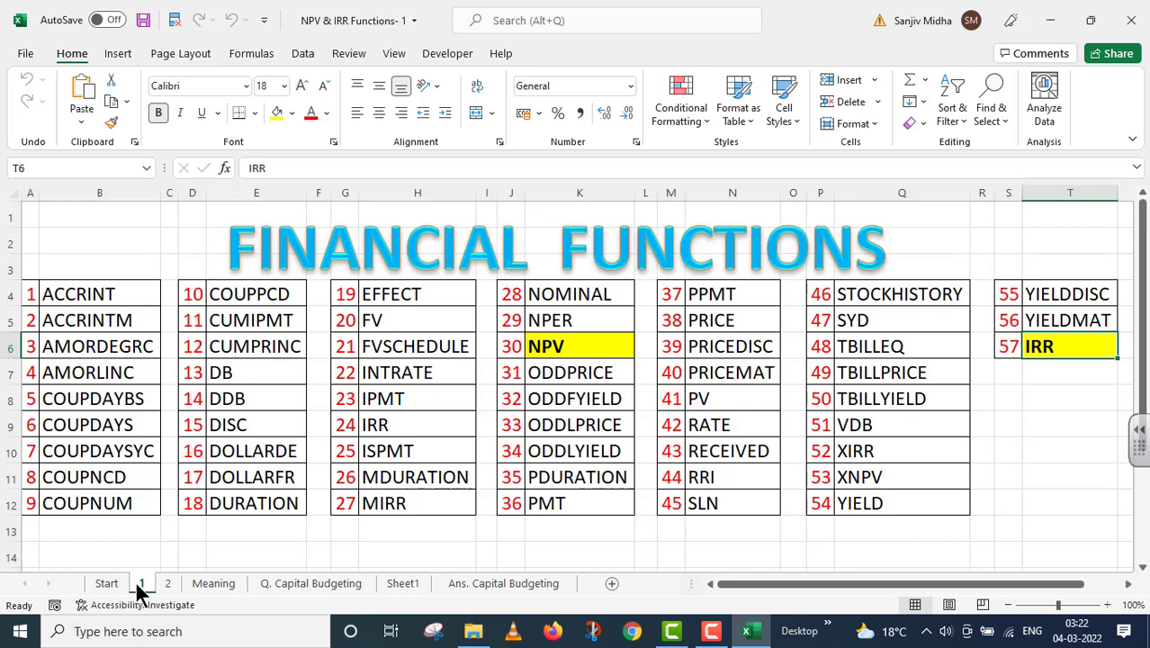
Review the sheets 2, Meaning and Q. Capital Budgeting, and open the Ans. Capital Budgeting sheet
{"action": "left_click", "coordinate": [166, 585]}
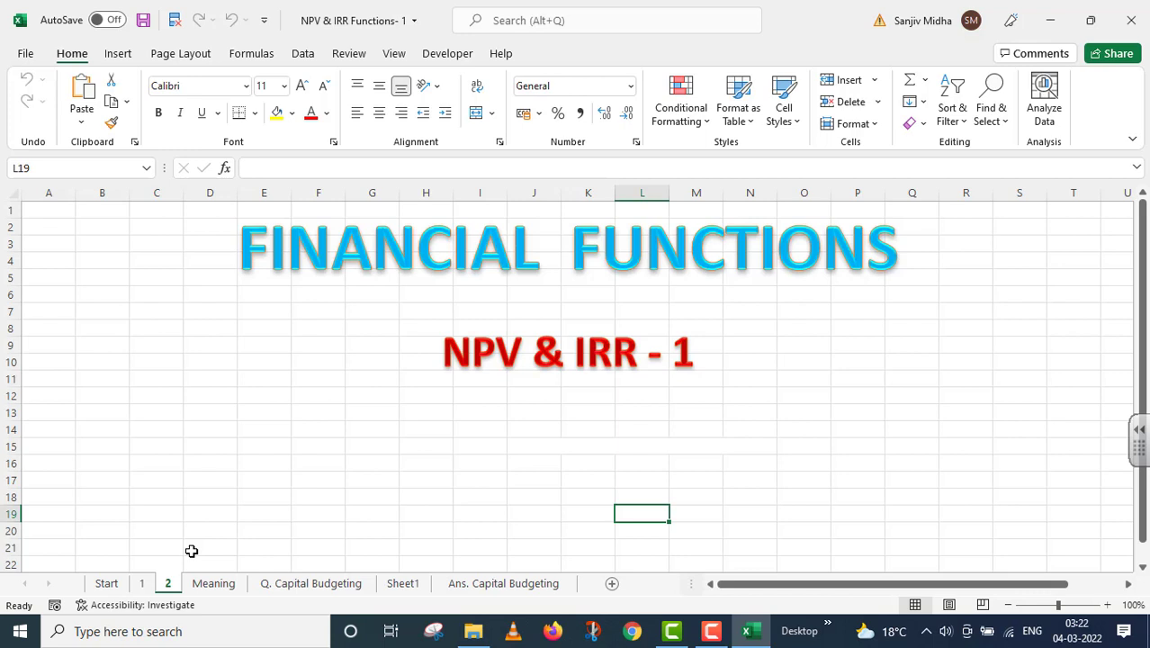
{"action": "left_click", "coordinate": [219, 587]}
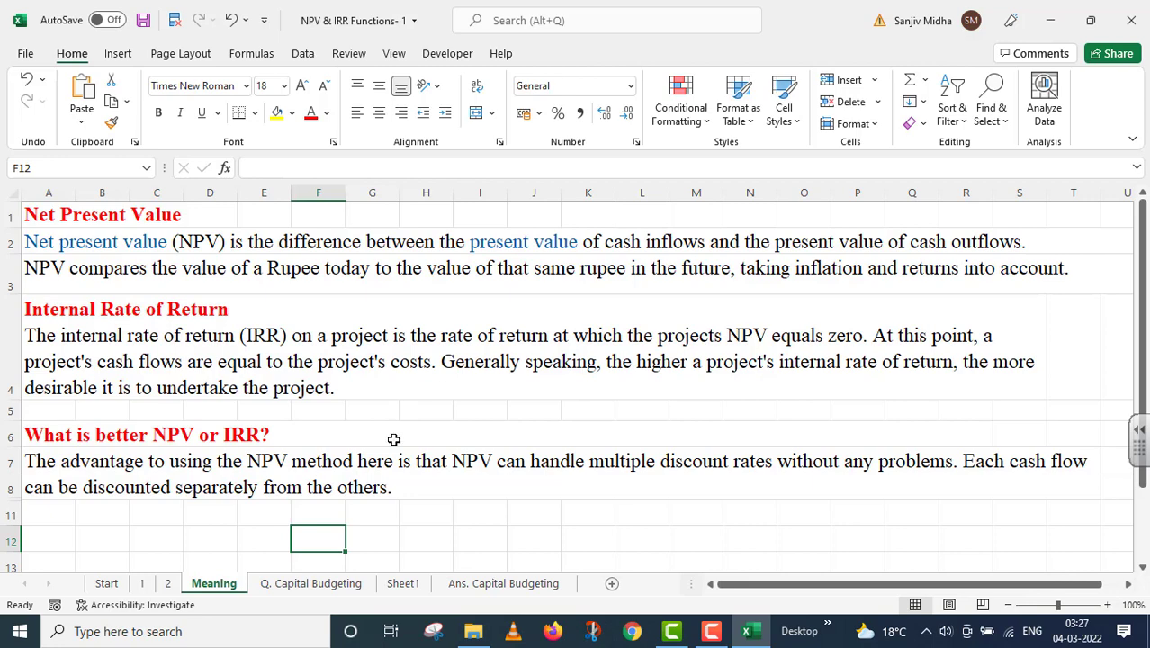
{"action": "left_click", "coordinate": [329, 585]}
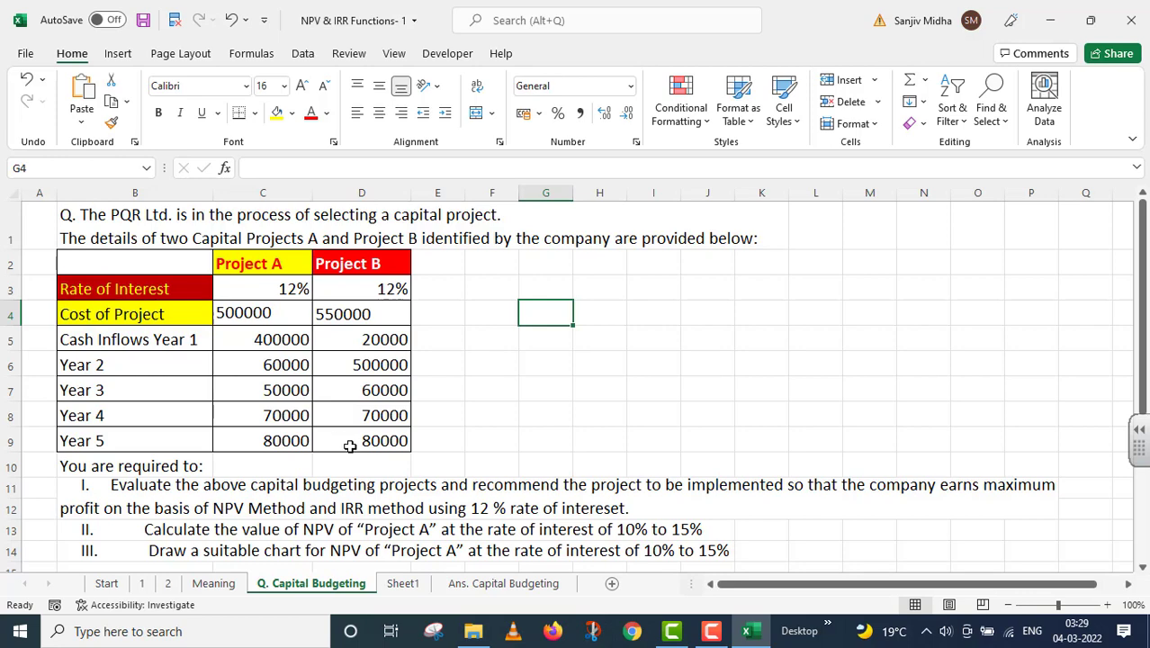
{"action": "left_click", "coordinate": [477, 585]}
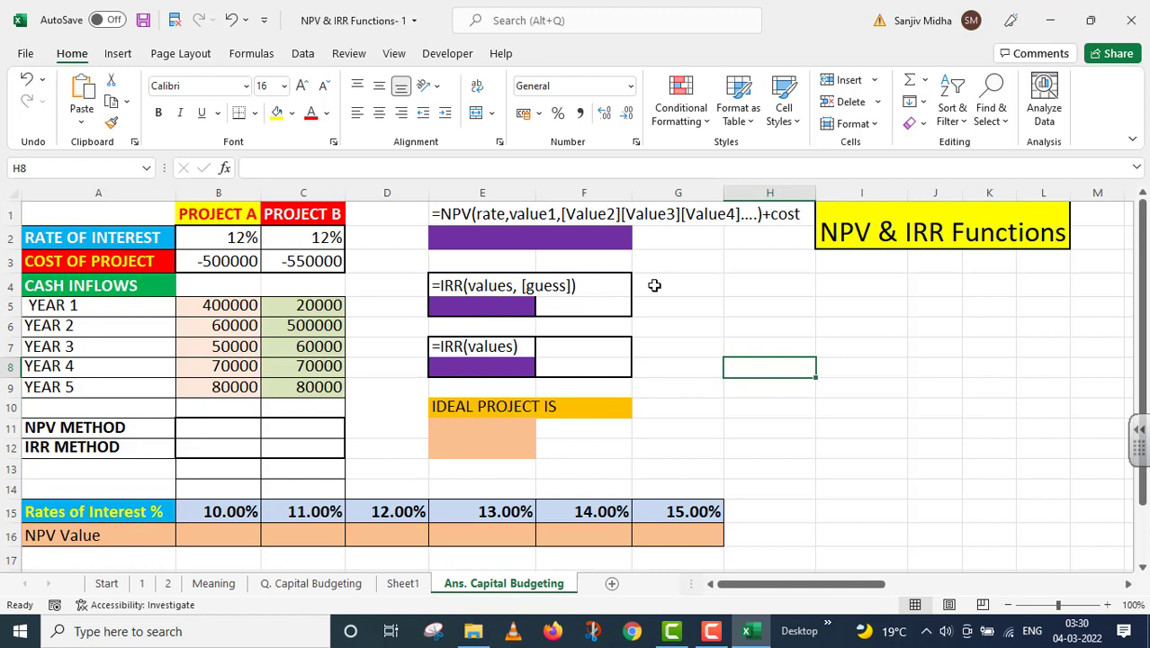
Calculate Project A's net present value in B11 with =NPV(B2,B5:B9)+B3
{"action": "left_click", "coordinate": [218, 425]}
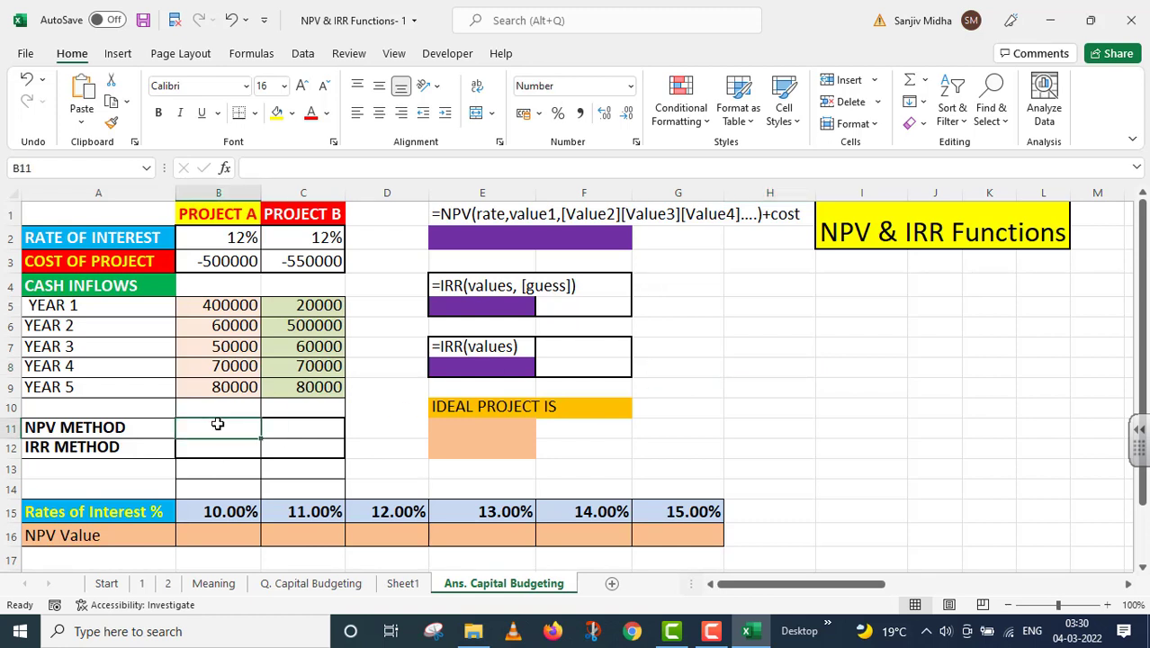
{"action": "type", "text": "=N"}
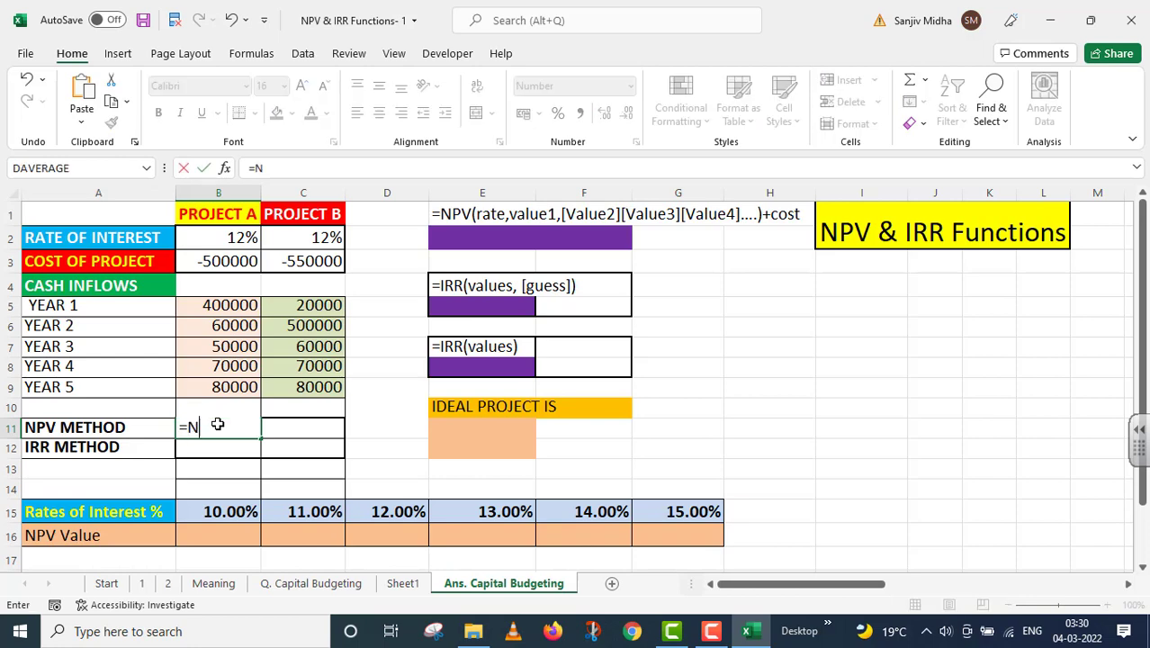
{"action": "type", "text": "PV("}
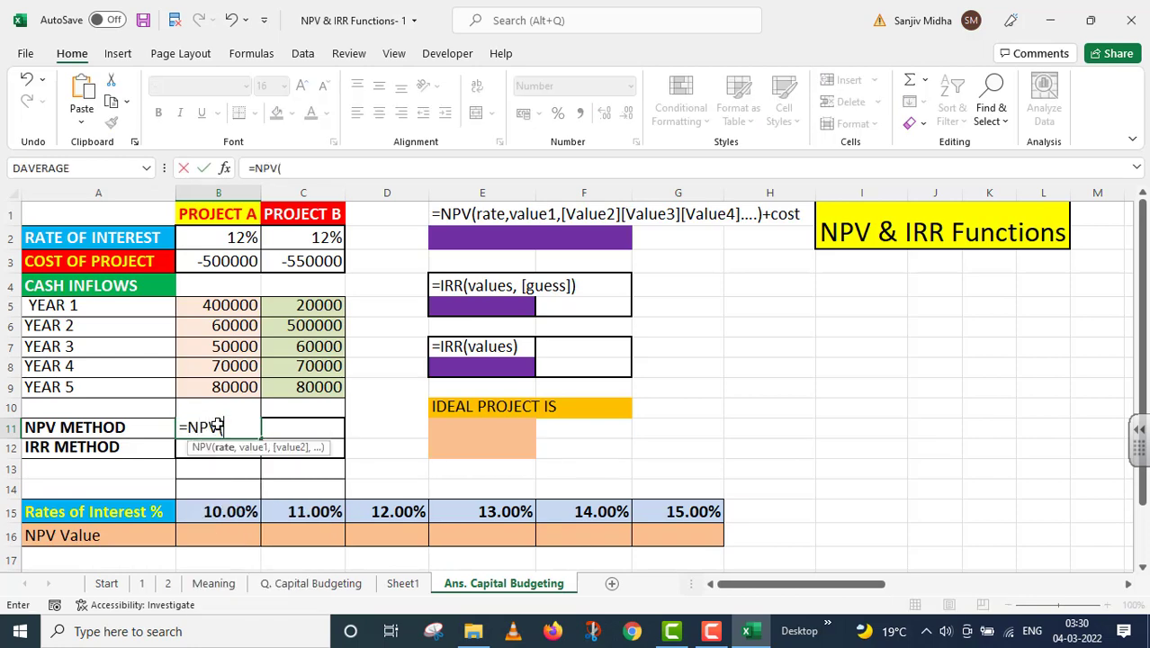
{"action": "left_click", "coordinate": [239, 235]}
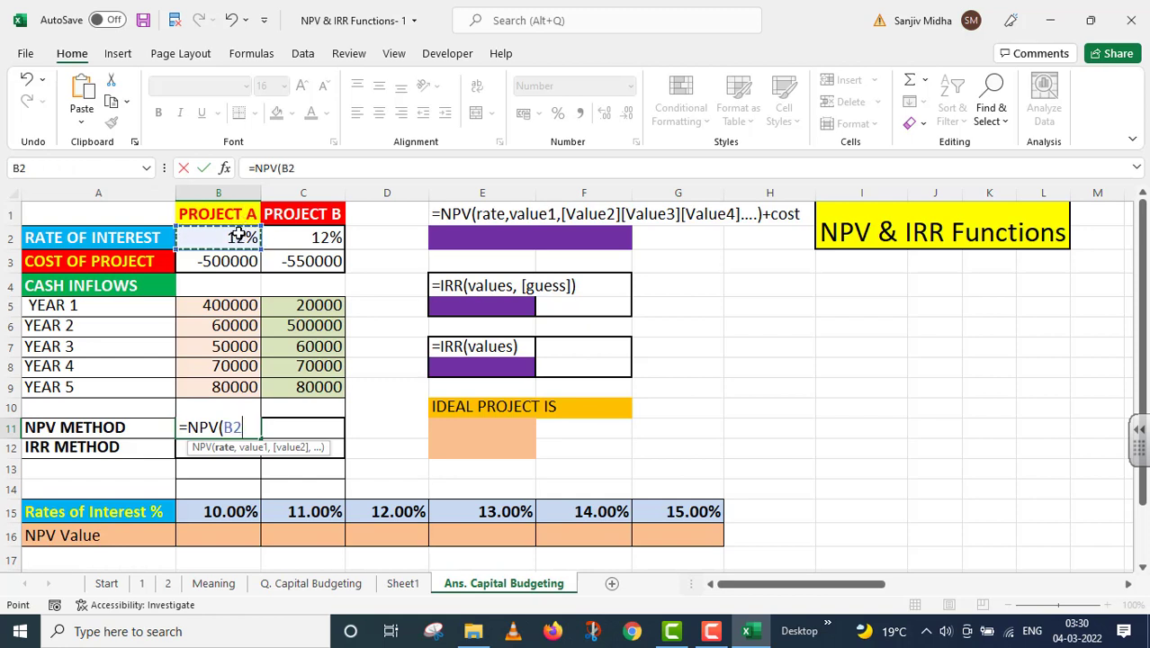
{"action": "type", "text": ","}
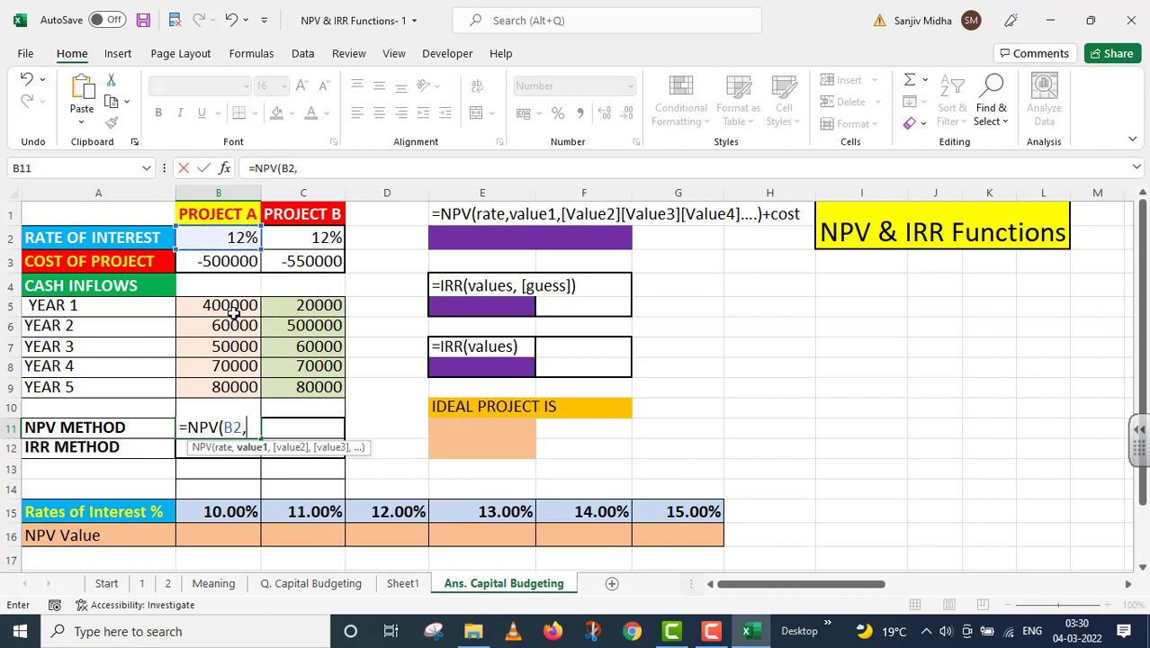
{"action": "left_click_drag", "start_coordinate": [227, 300], "coordinate": [226, 389]}
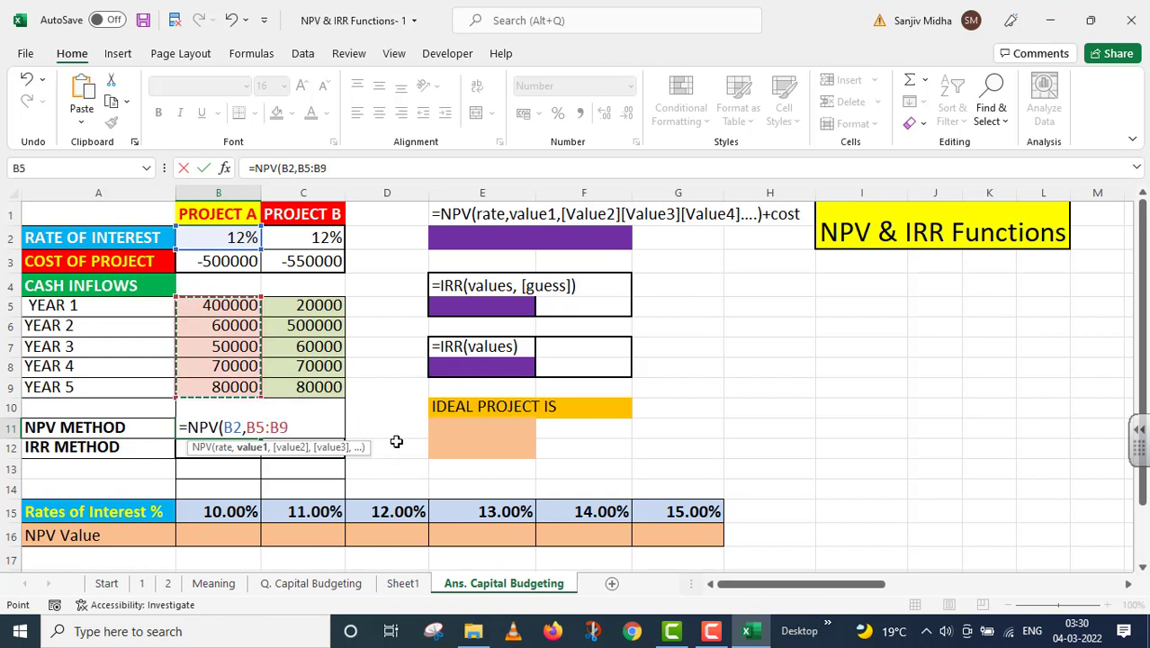
{"action": "type", "text": ")+"}
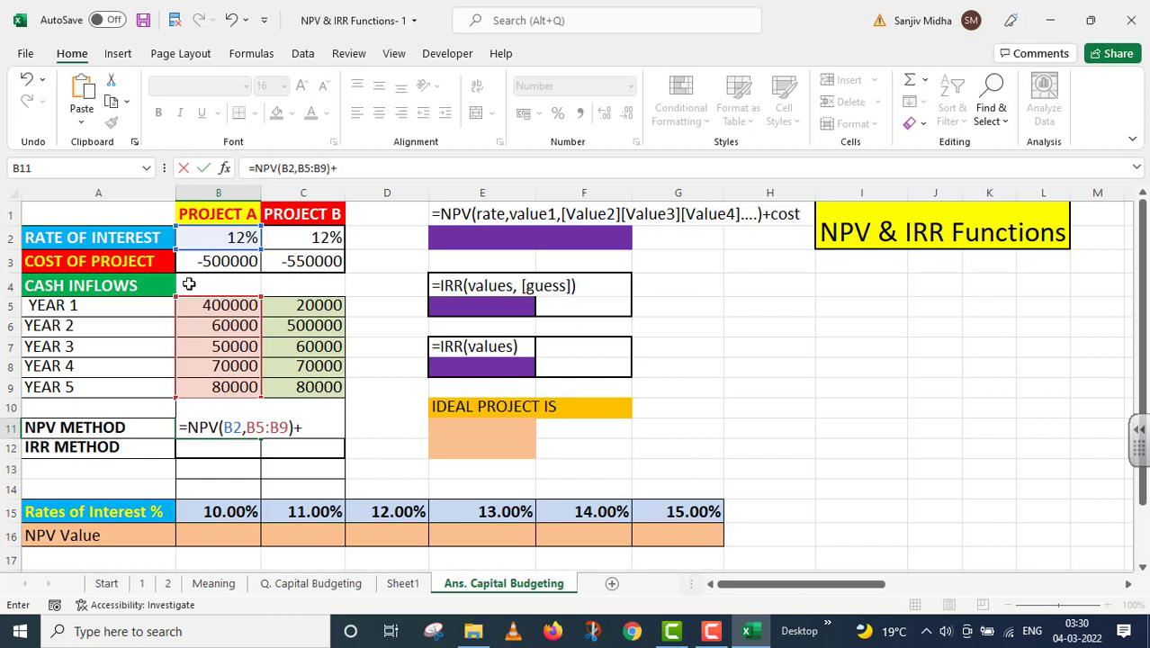
{"action": "left_click", "coordinate": [228, 261]}
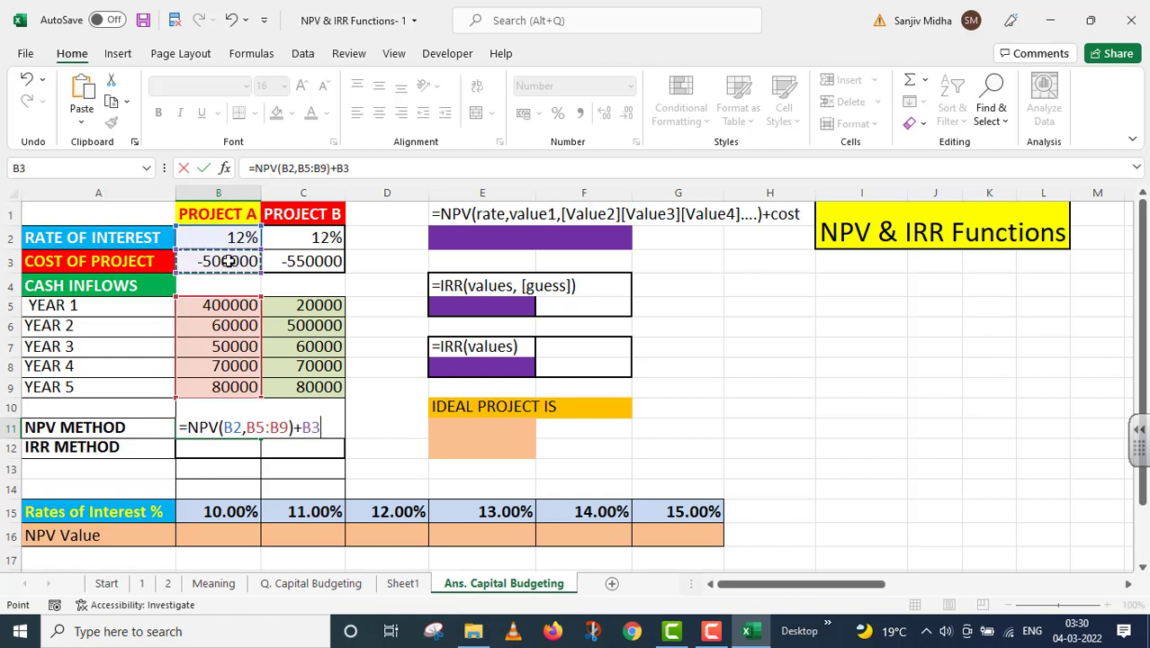
{"action": "key", "text": "Return"}
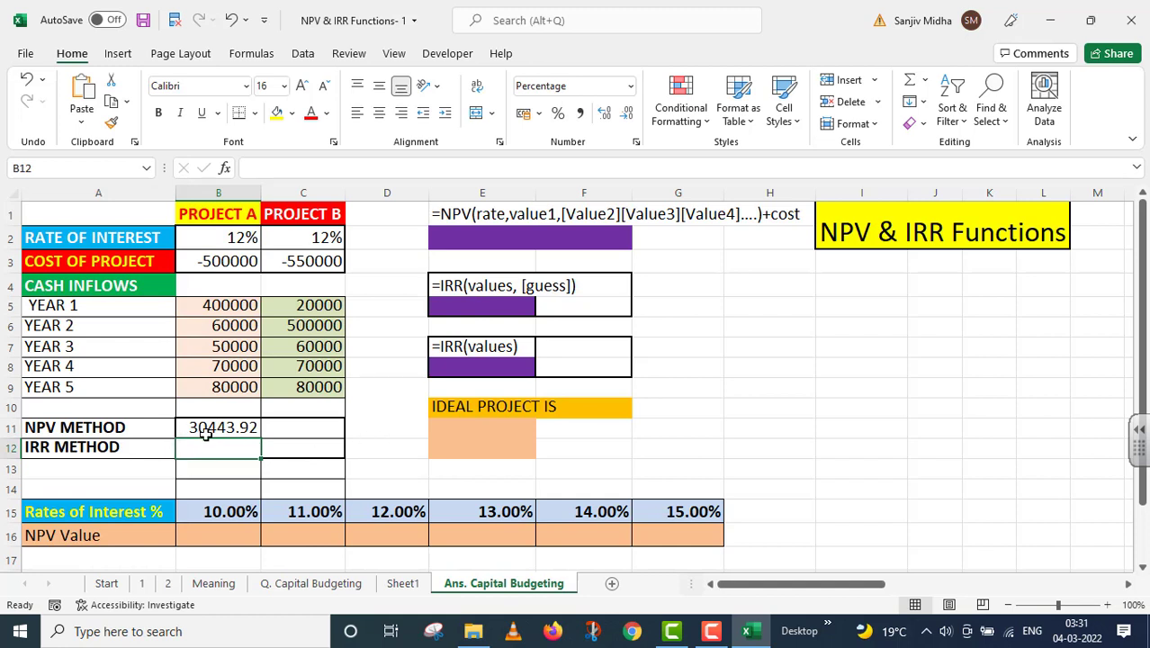
Calculate Project B's net present value in C11 with =NPV(C2,C5:C9)+C3
{"action": "left_click", "coordinate": [283, 422]}
{"action": "type", "text": "="}
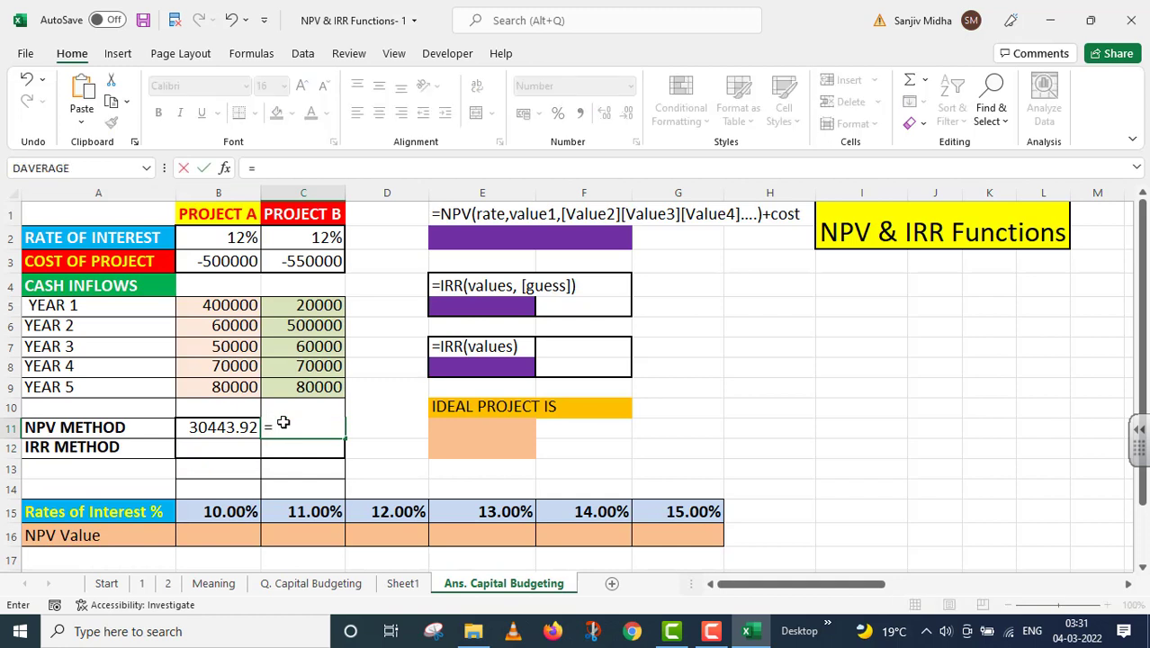
{"action": "type", "text": "NPV"}
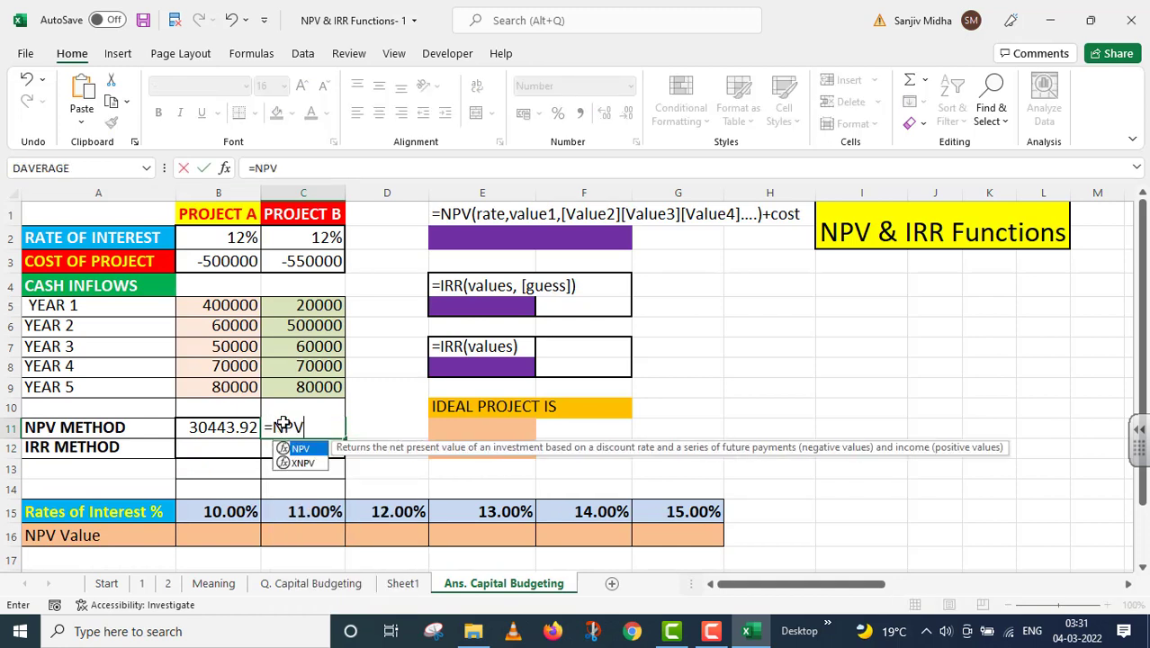
{"action": "type", "text": "("}
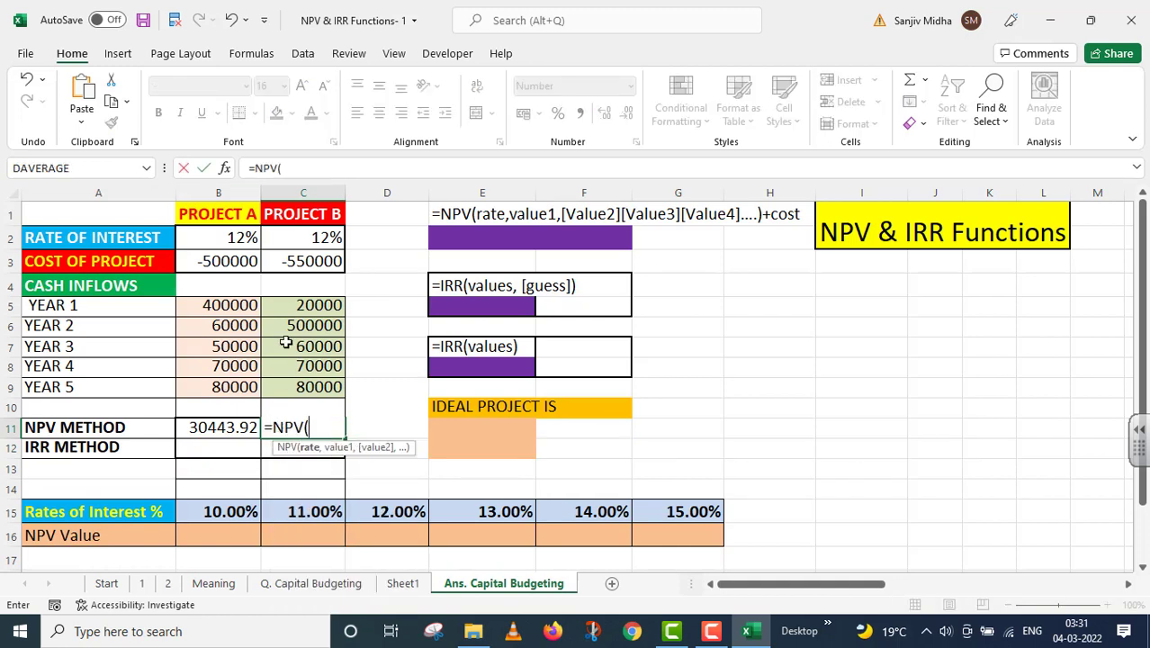
{"action": "left_click", "coordinate": [303, 239]}
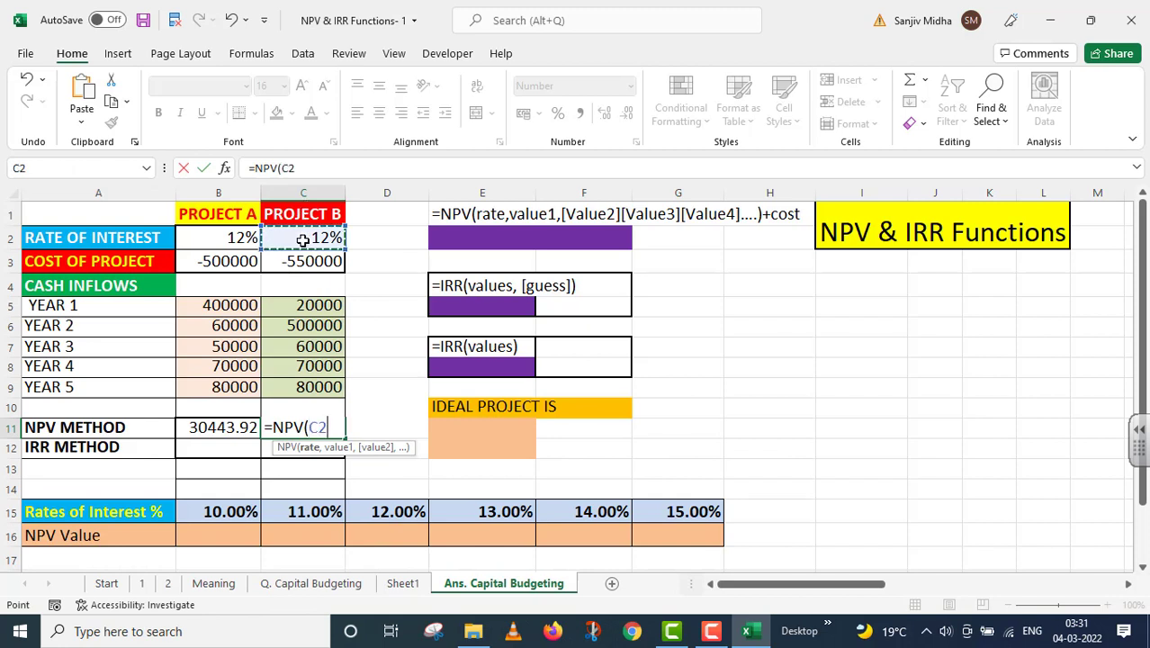
{"action": "type", "text": ","}
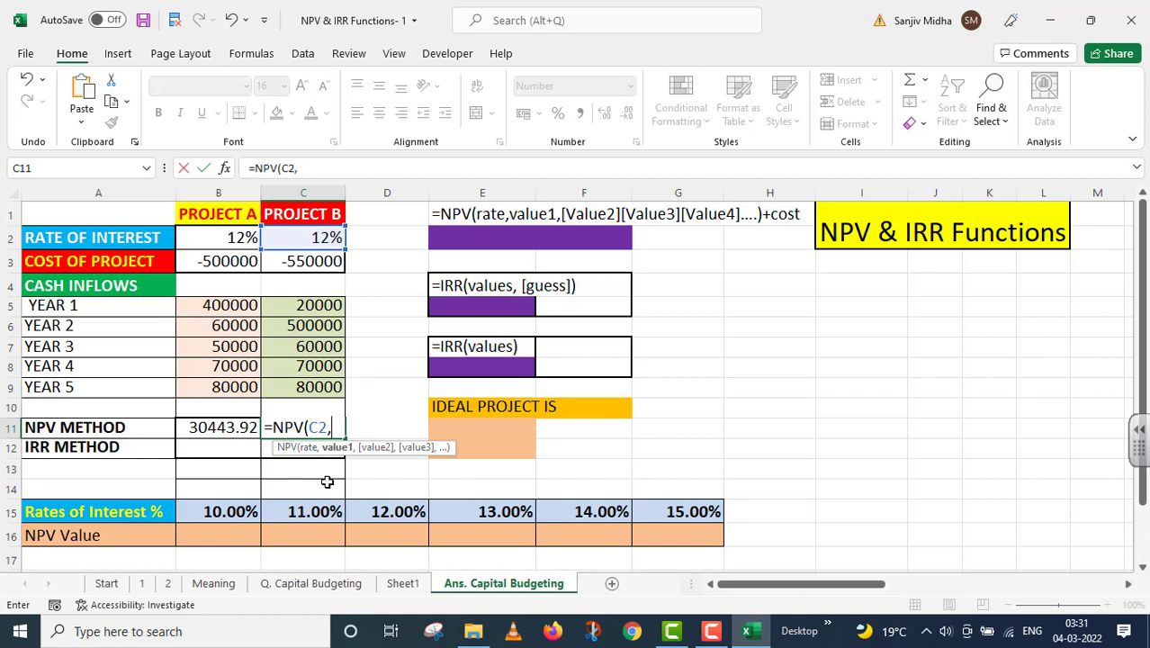
{"action": "left_click", "coordinate": [311, 304]}
{"action": "left_click_drag", "start_coordinate": [312, 322], "coordinate": [314, 378]}
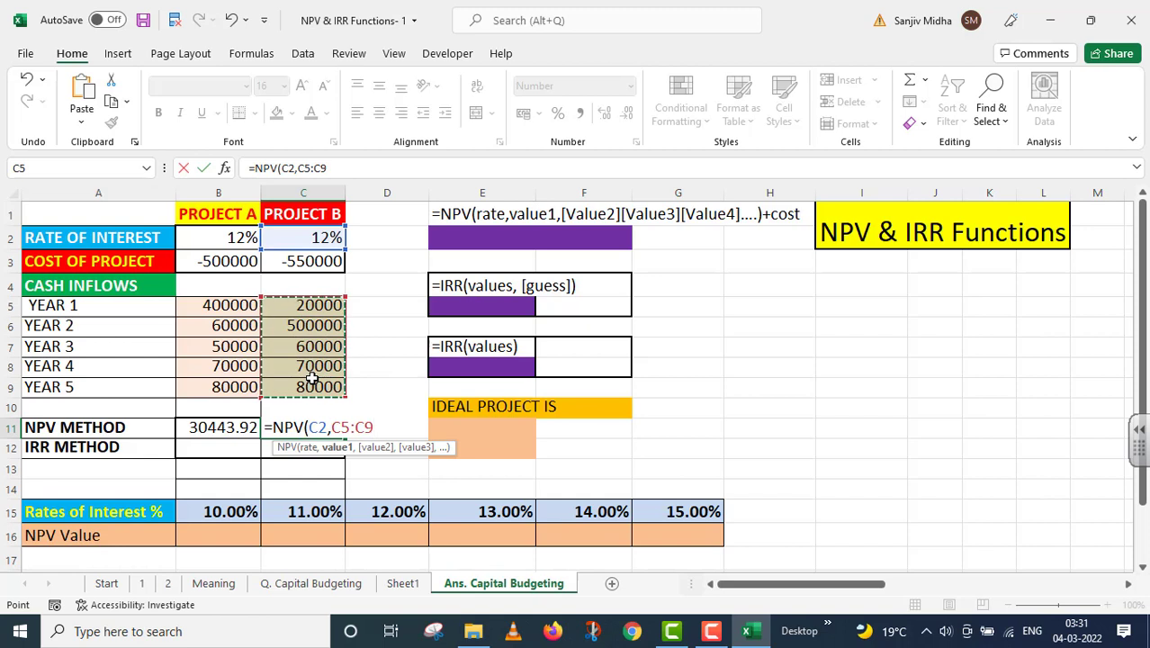
{"action": "type", "text": ")"}
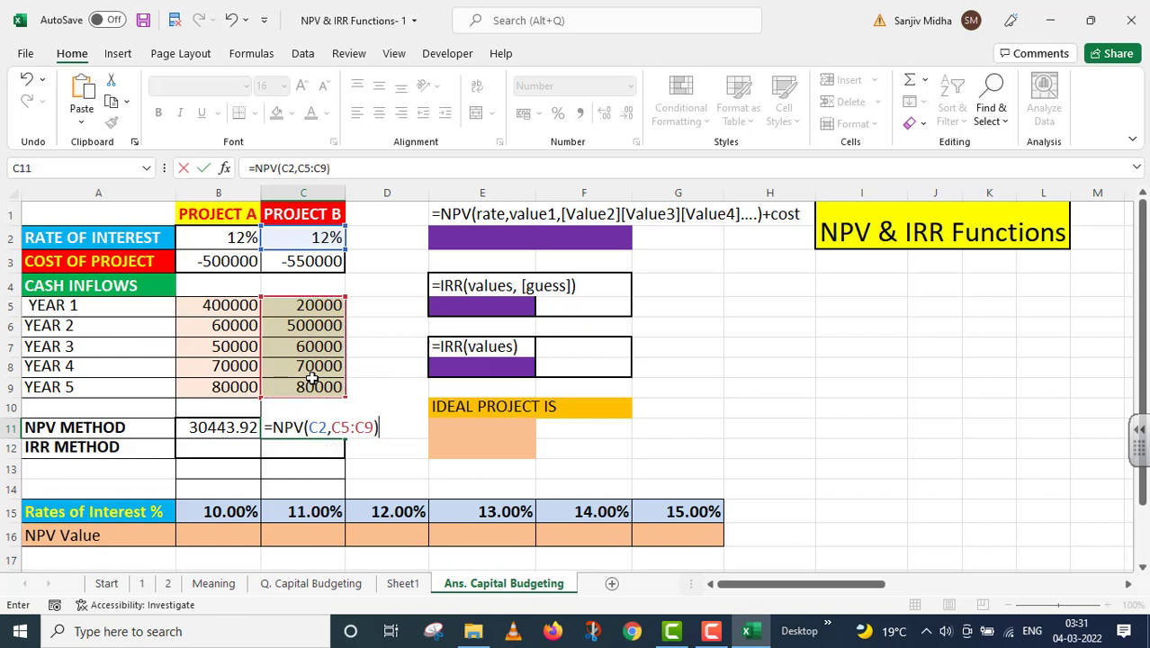
{"action": "type", "text": "+"}
{"action": "left_click", "coordinate": [317, 260]}
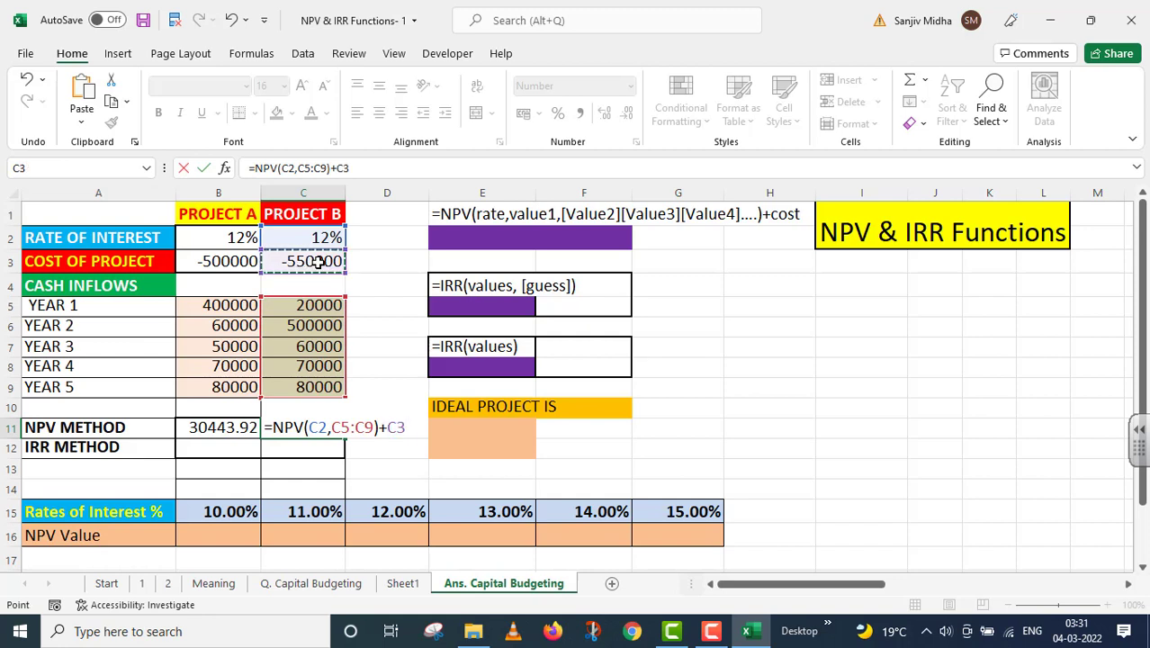
{"action": "key", "text": "Return"}
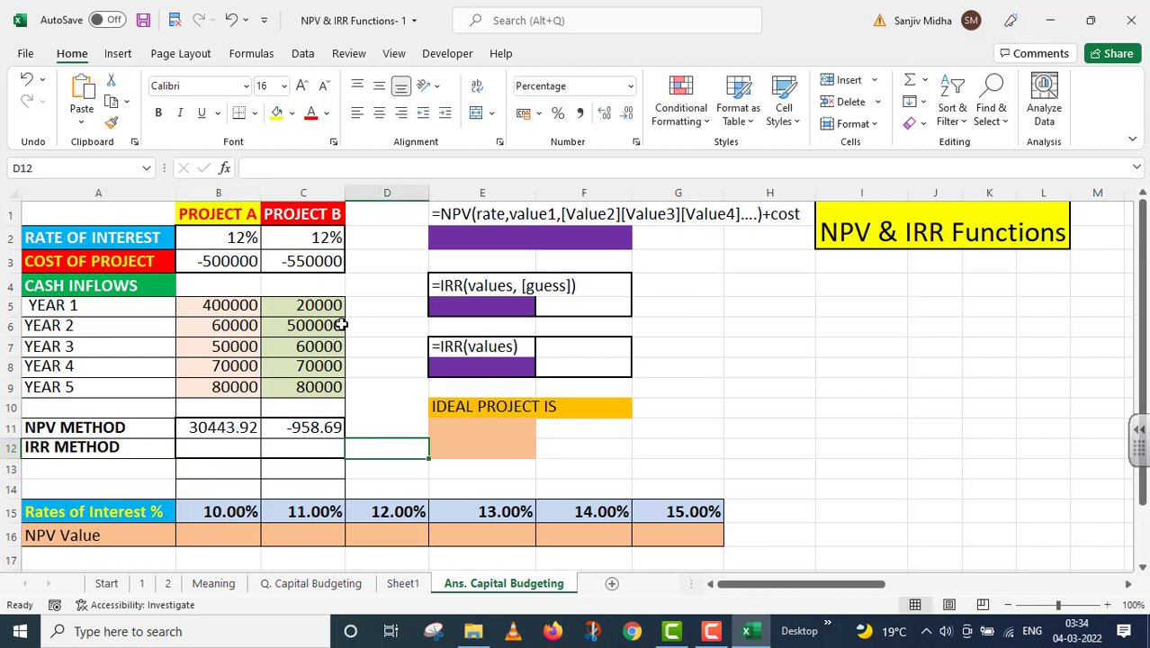
Copy the formula from B11 into E2 as displayed text reading =NPV(B2,B5:B9)+B3
{"action": "left_click", "coordinate": [440, 236]}
{"action": "left_click", "coordinate": [218, 426]}
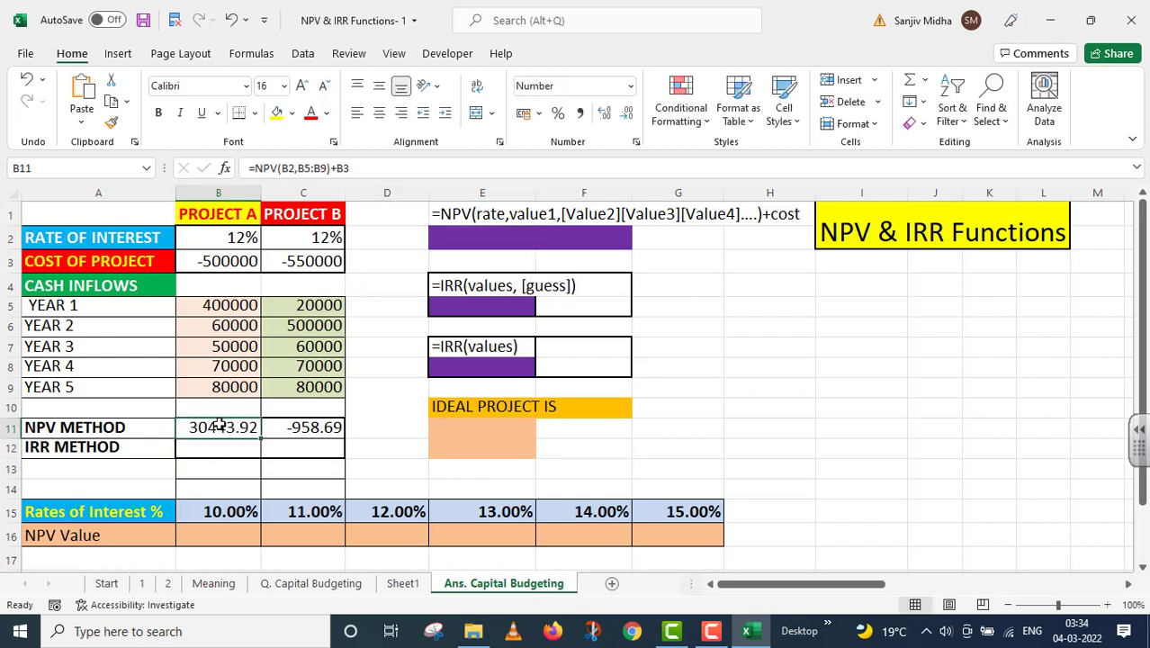
{"action": "left_click_drag", "start_coordinate": [385, 168], "coordinate": [197, 168]}
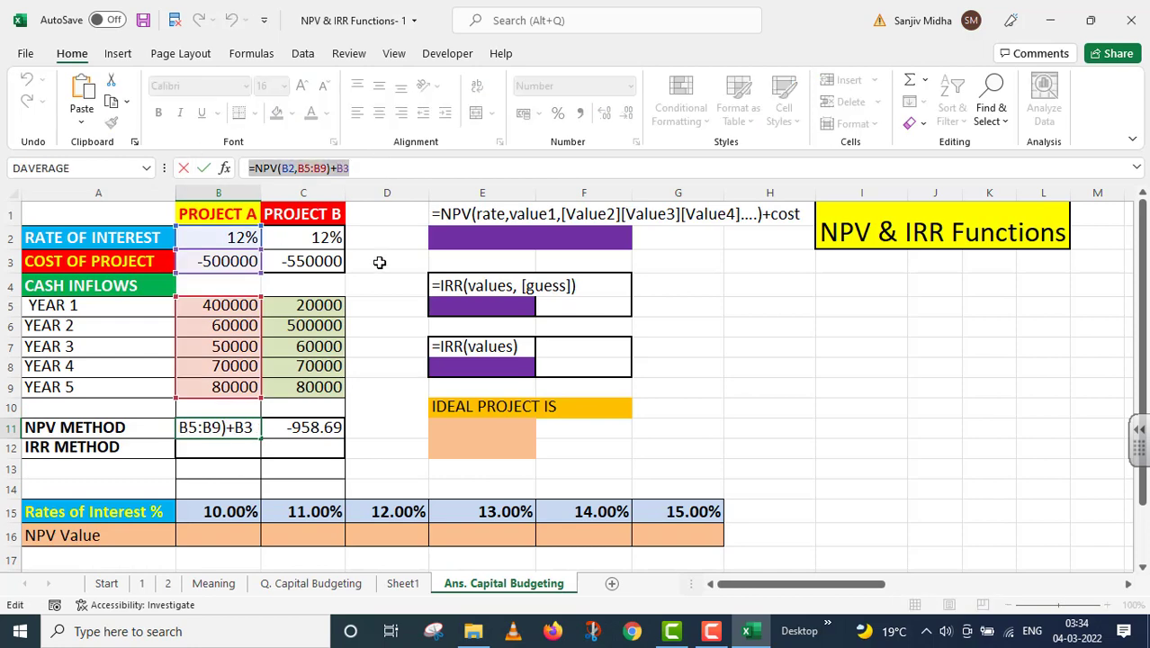
{"action": "key", "text": "Return"}
{"action": "left_click", "coordinate": [441, 237]}
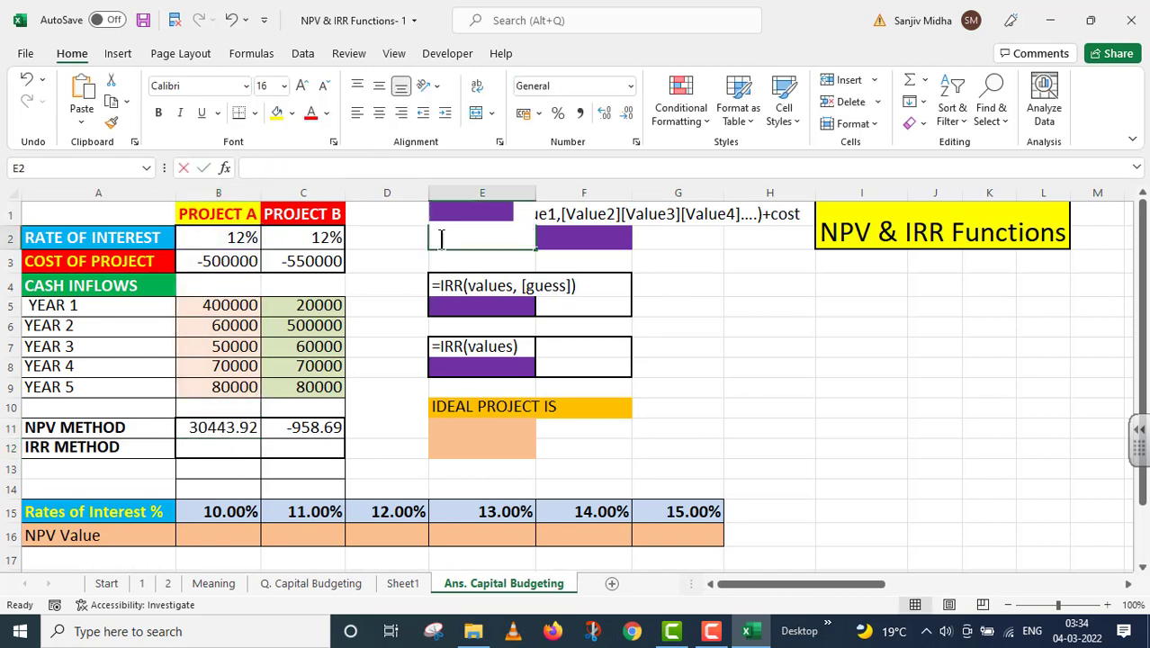
{"action": "type", "text": "="}
{"action": "key", "text": "ctrl+v"}
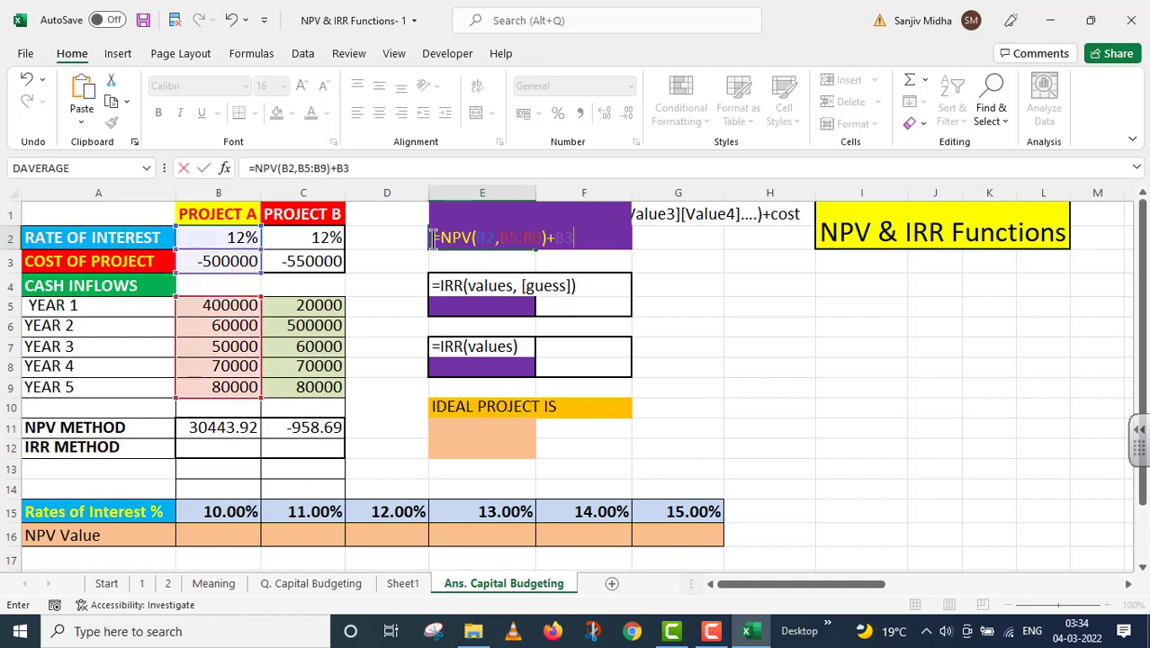
{"action": "key", "text": "Return"}
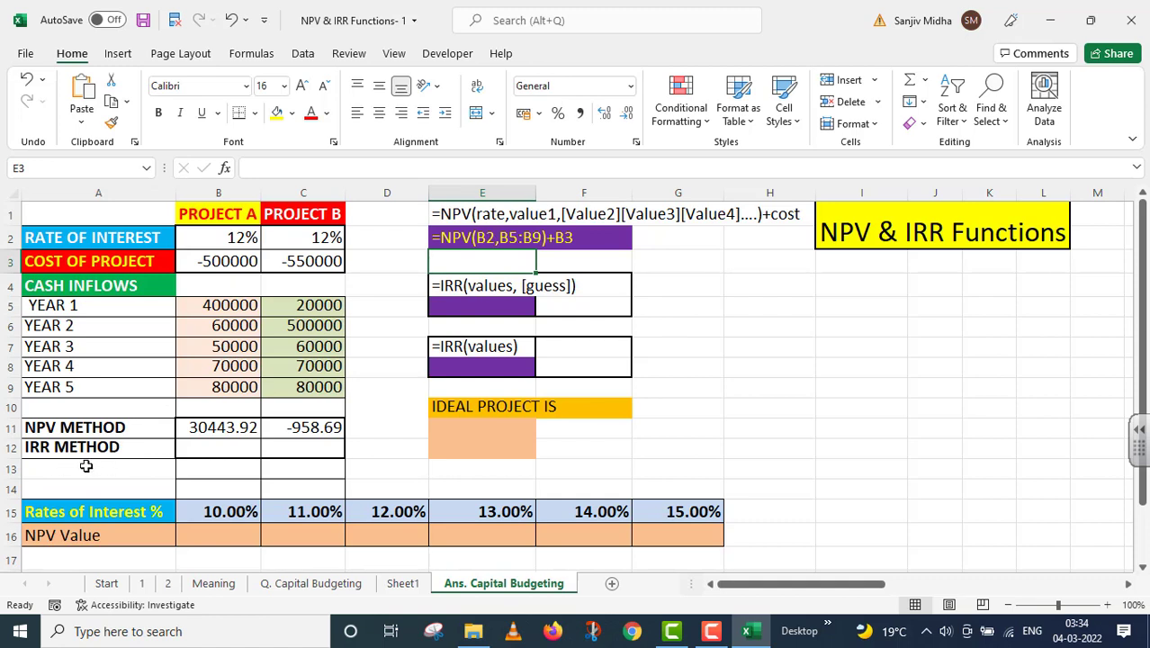
Calculate Project A's internal rate of return in B12 with =IRR(B3:B9,B2), using the interest rate as the guess
{"action": "left_click", "coordinate": [209, 450]}
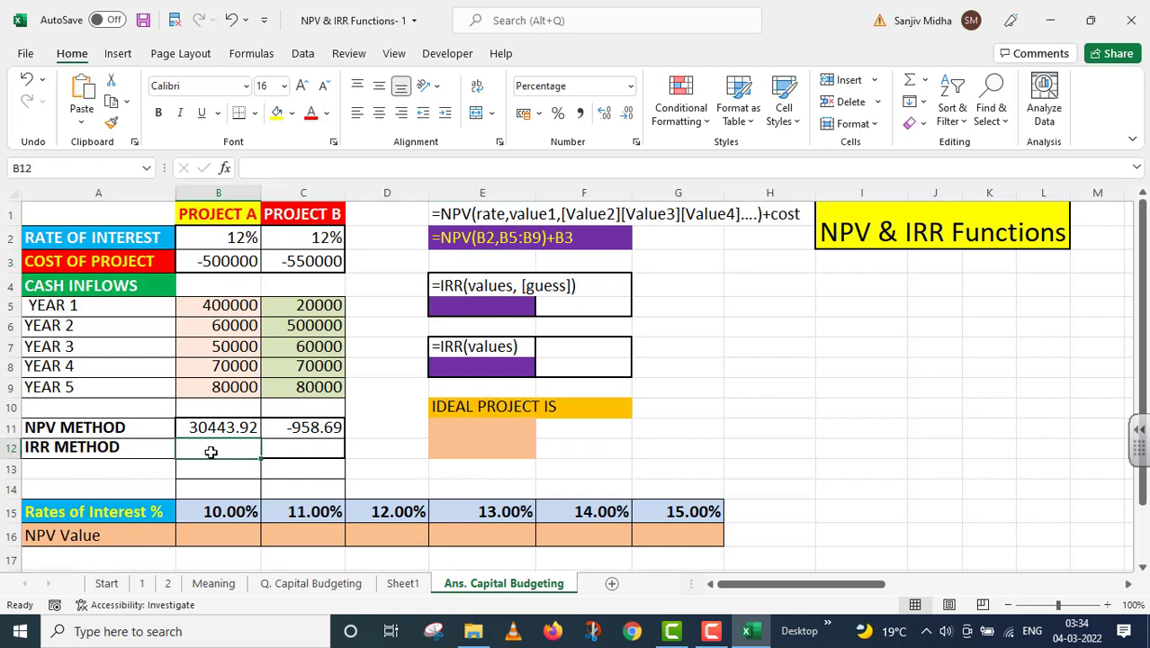
{"action": "type", "text": "=I"}
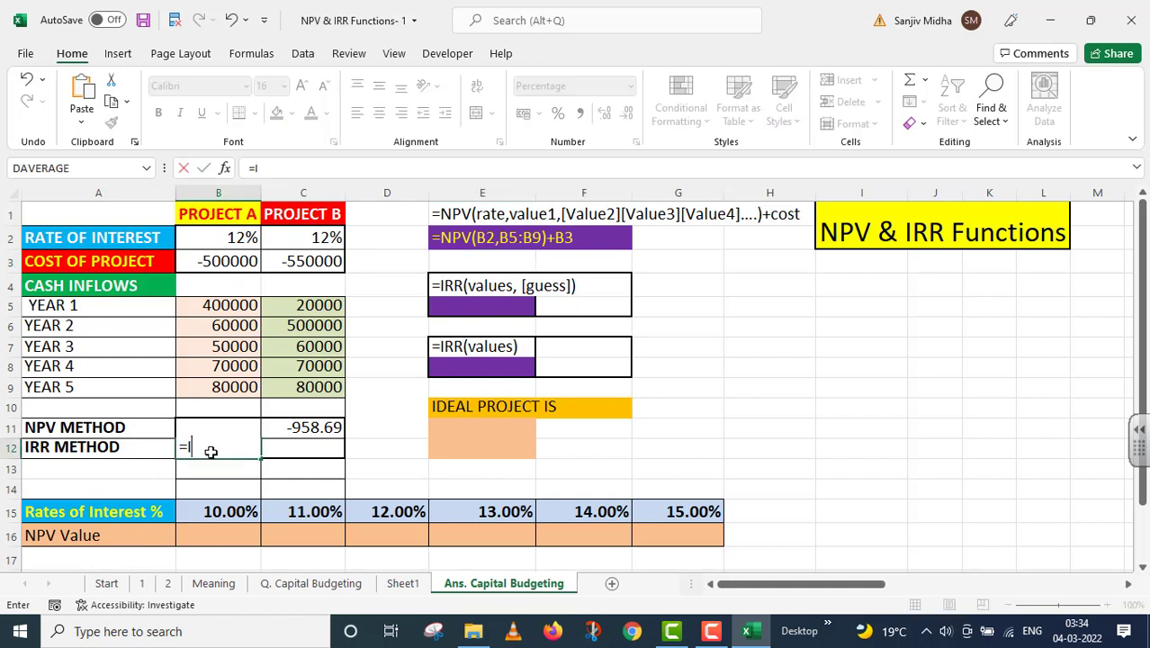
{"action": "type", "text": "RR("}
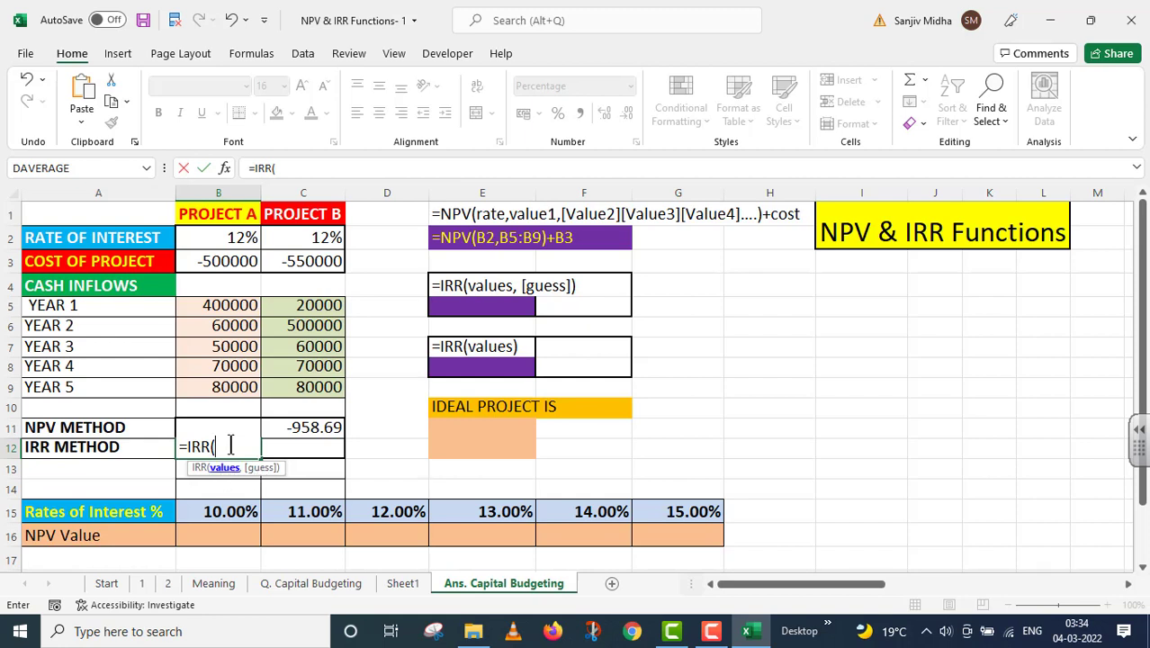
{"action": "left_click", "coordinate": [232, 268]}
{"action": "left_click_drag", "start_coordinate": [232, 270], "coordinate": [230, 386]}
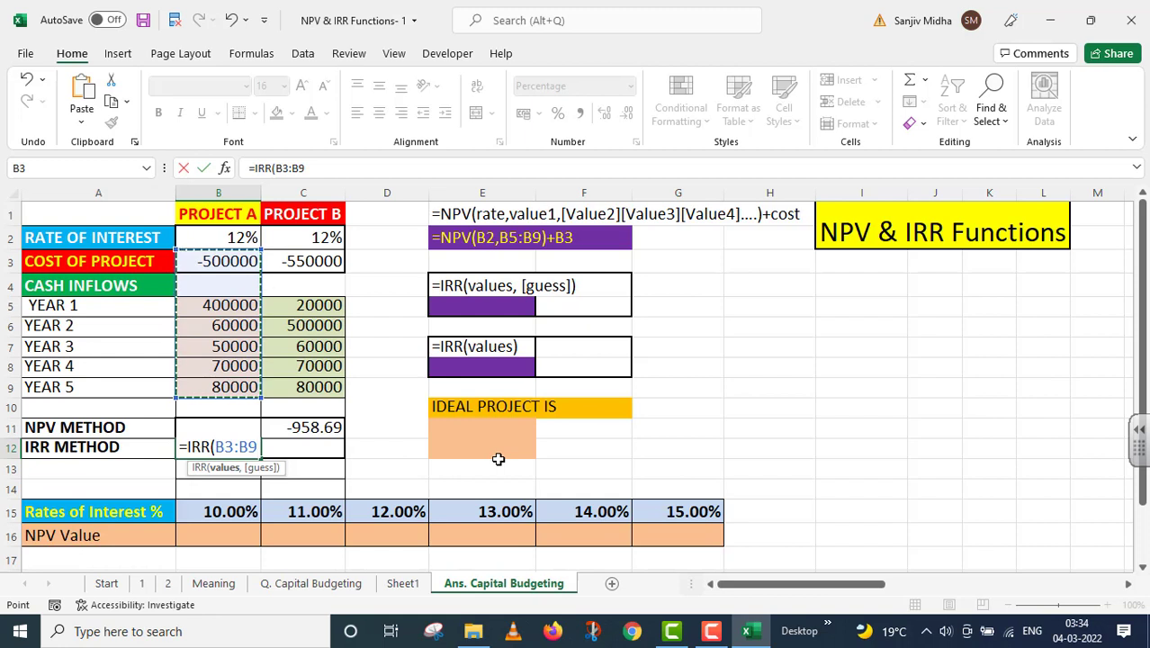
{"action": "type", "text": ","}
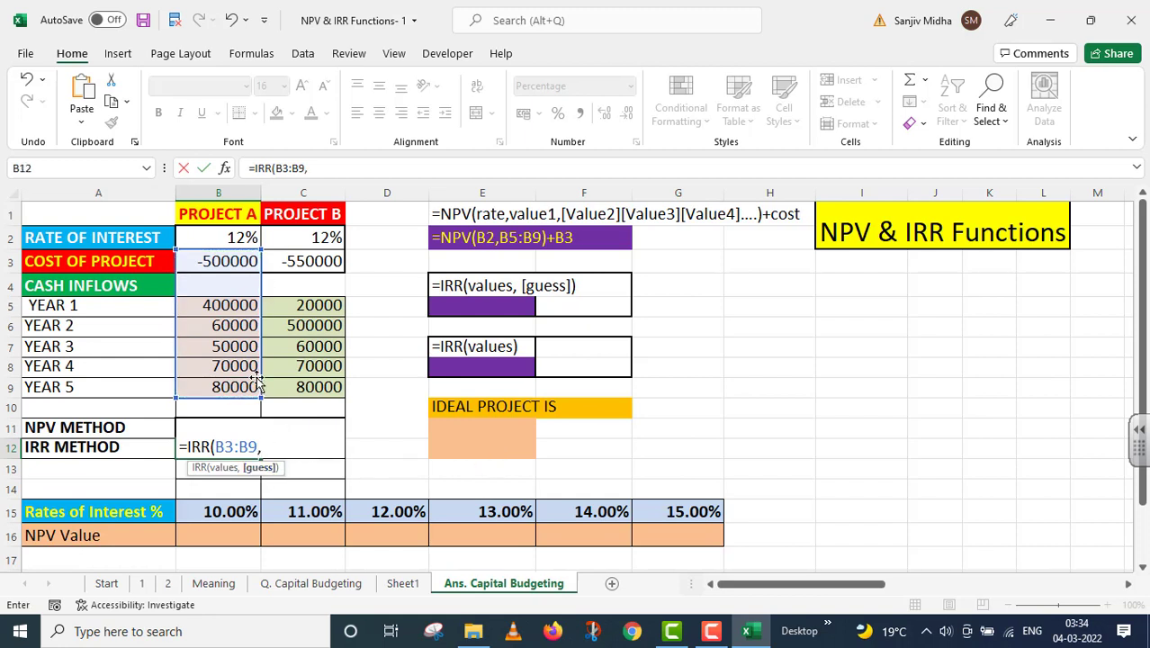
{"action": "left_click", "coordinate": [240, 236]}
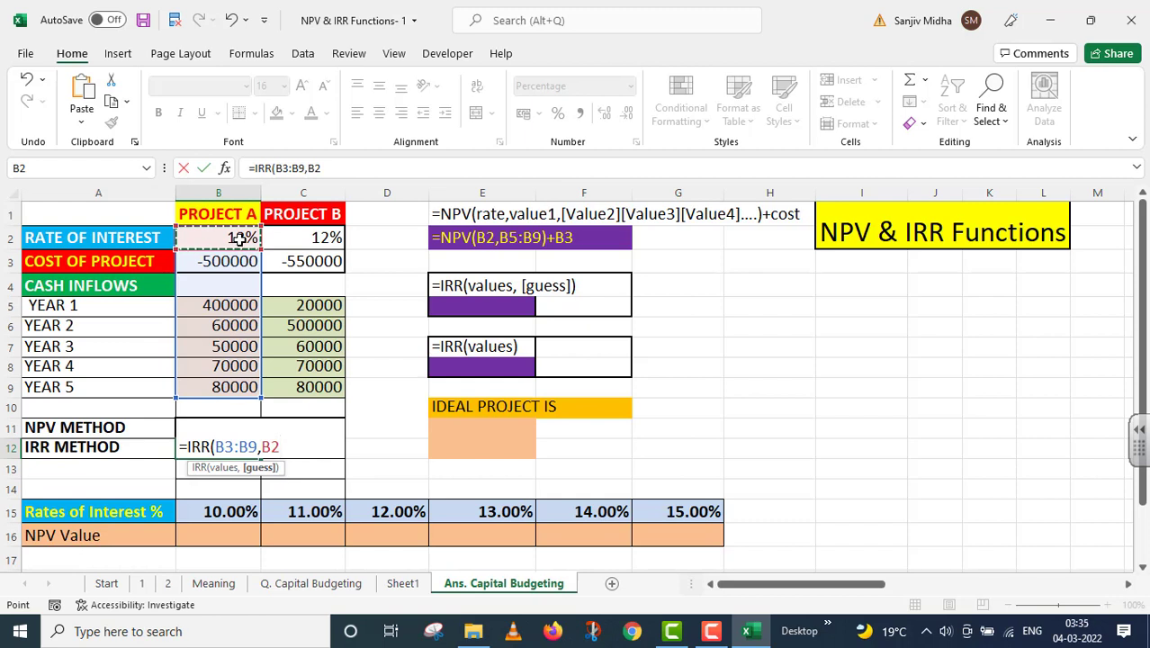
{"action": "type", "text": ")"}
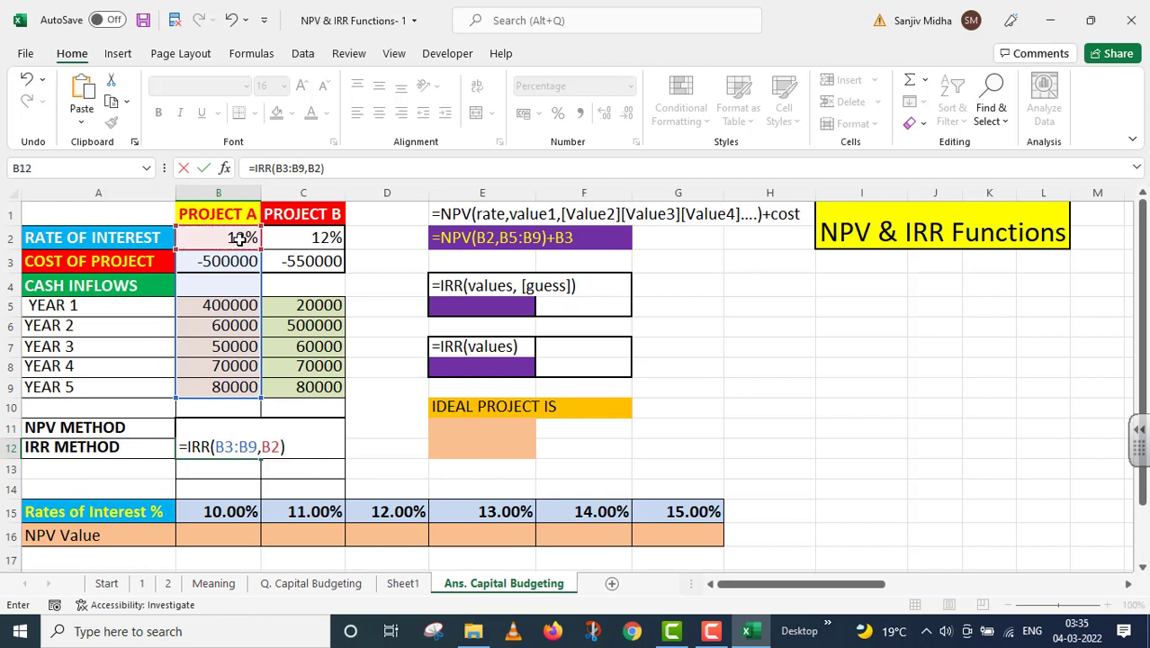
{"action": "key", "text": "Return"}
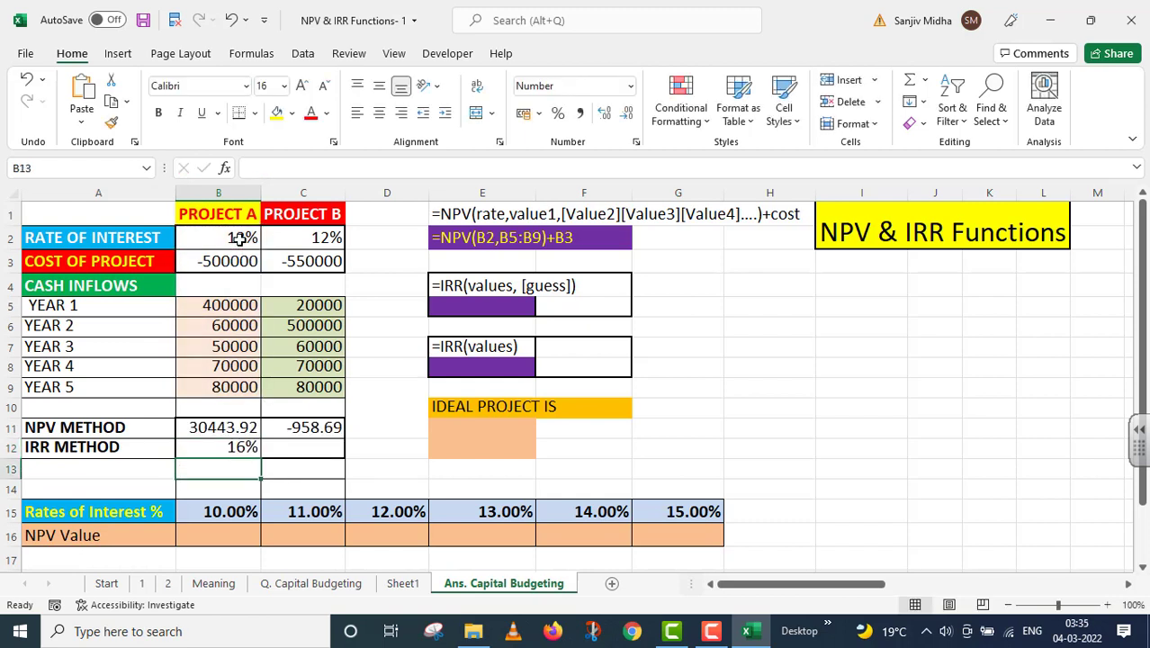
Copy the formula from B12 into E5 as displayed text reading =IRR(B3:B9,B2)
{"action": "left_click", "coordinate": [243, 447]}
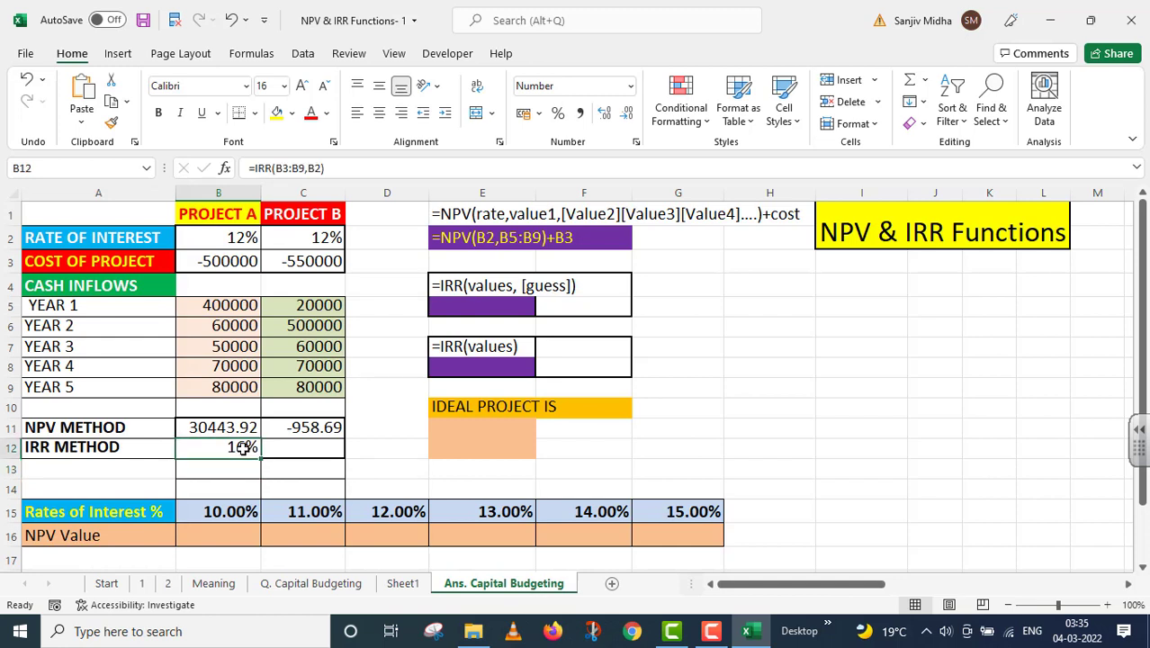
{"action": "left_click_drag", "start_coordinate": [356, 169], "coordinate": [198, 168]}
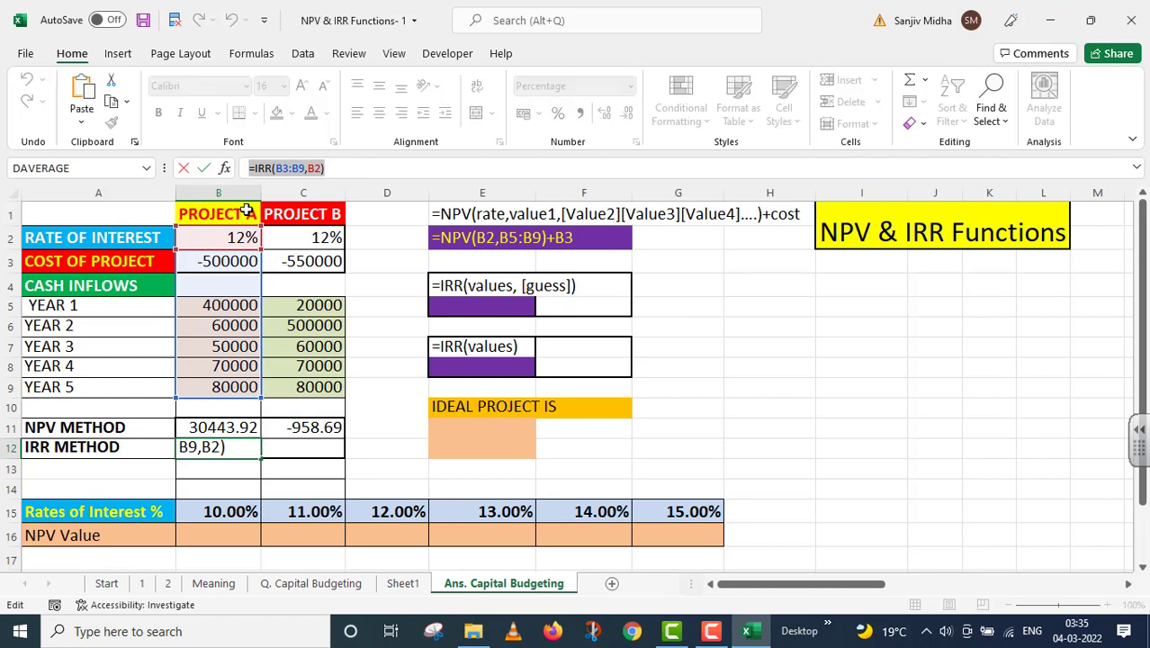
{"action": "key", "text": "Return"}
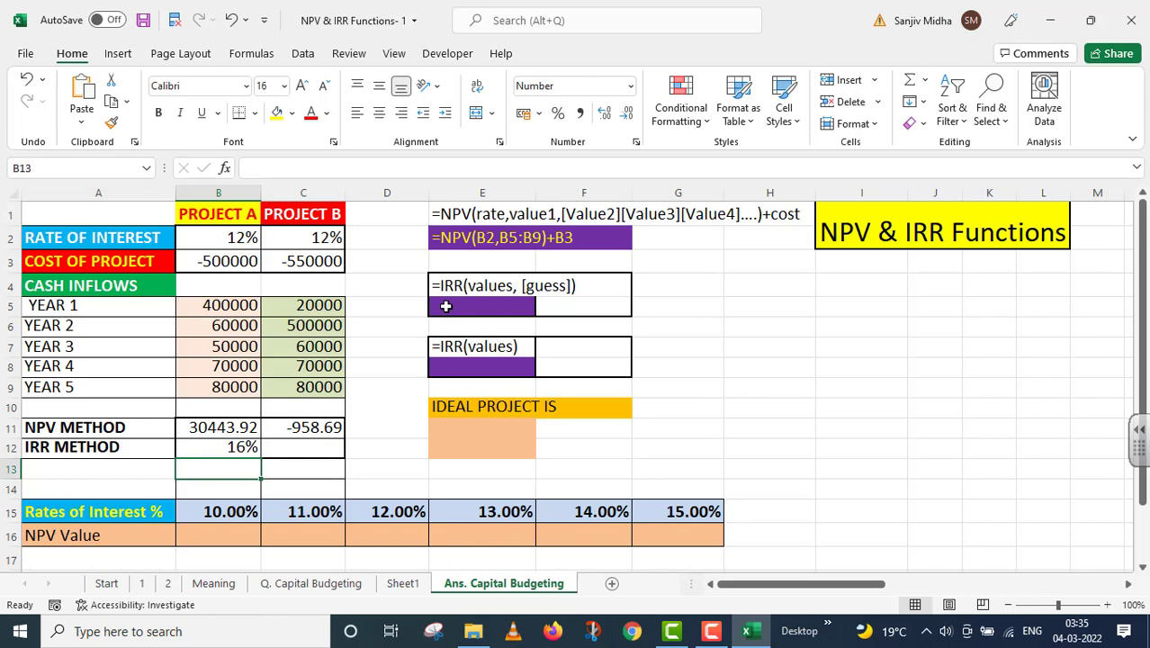
{"action": "double_click", "coordinate": [445, 306]}
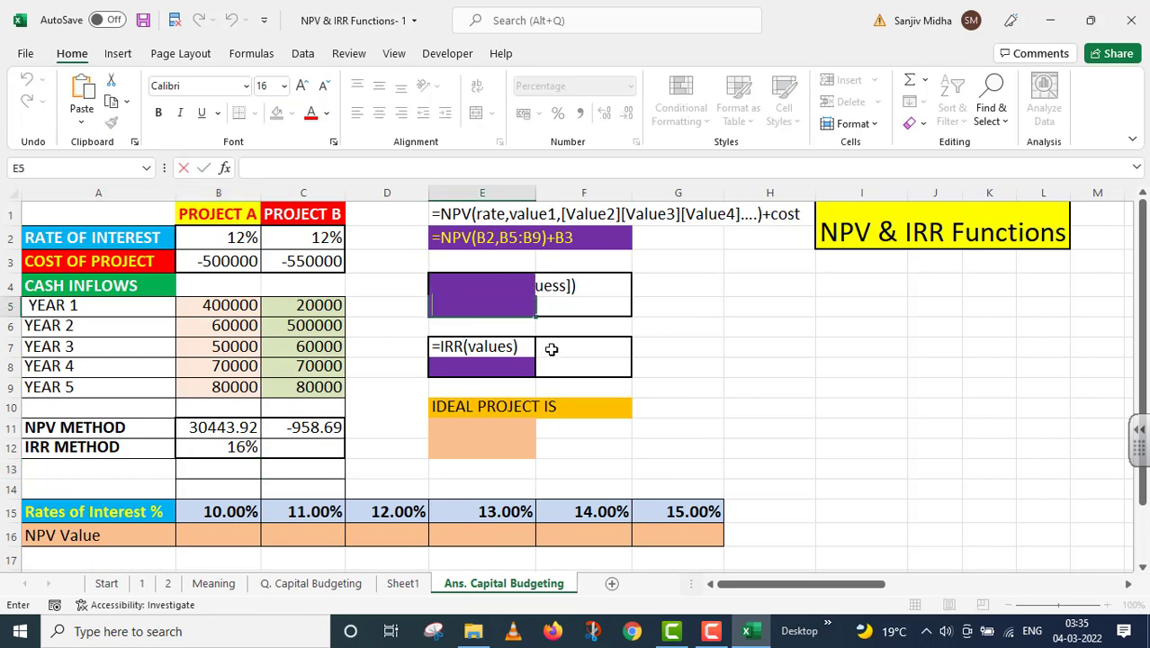
{"action": "type", "text": "=IRR(B3:B9,B2"}
Enter 16% in F5 as the result beside the IRR formula text with the guess argument
{"action": "left_click", "coordinate": [593, 304]}
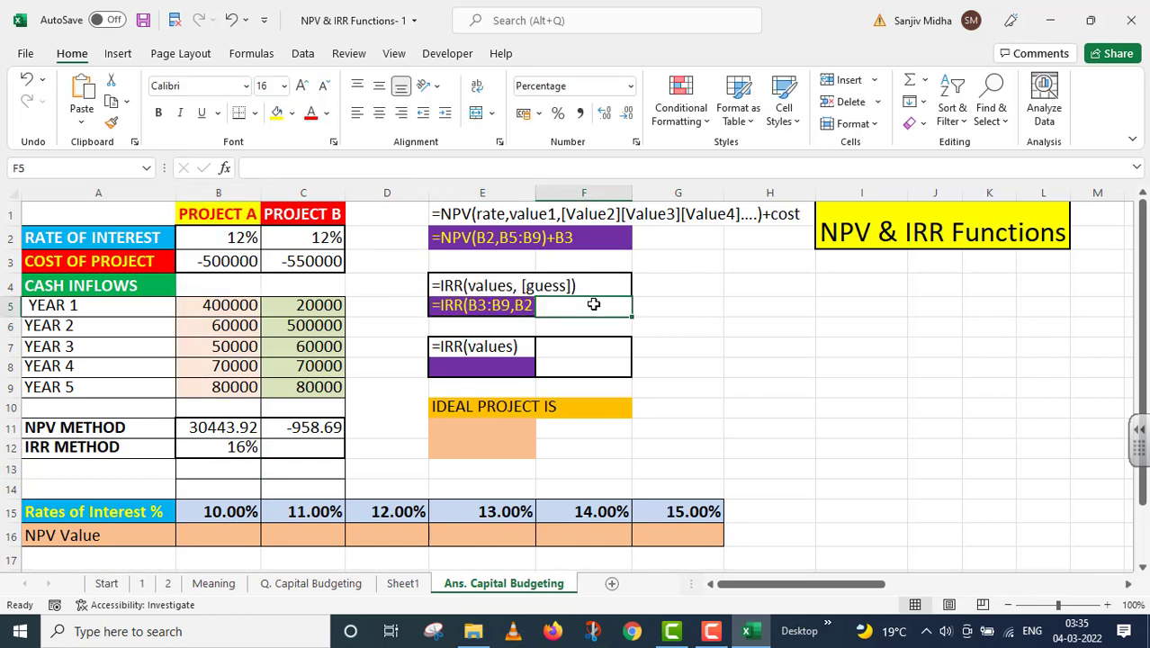
{"action": "type", "text": "16"}
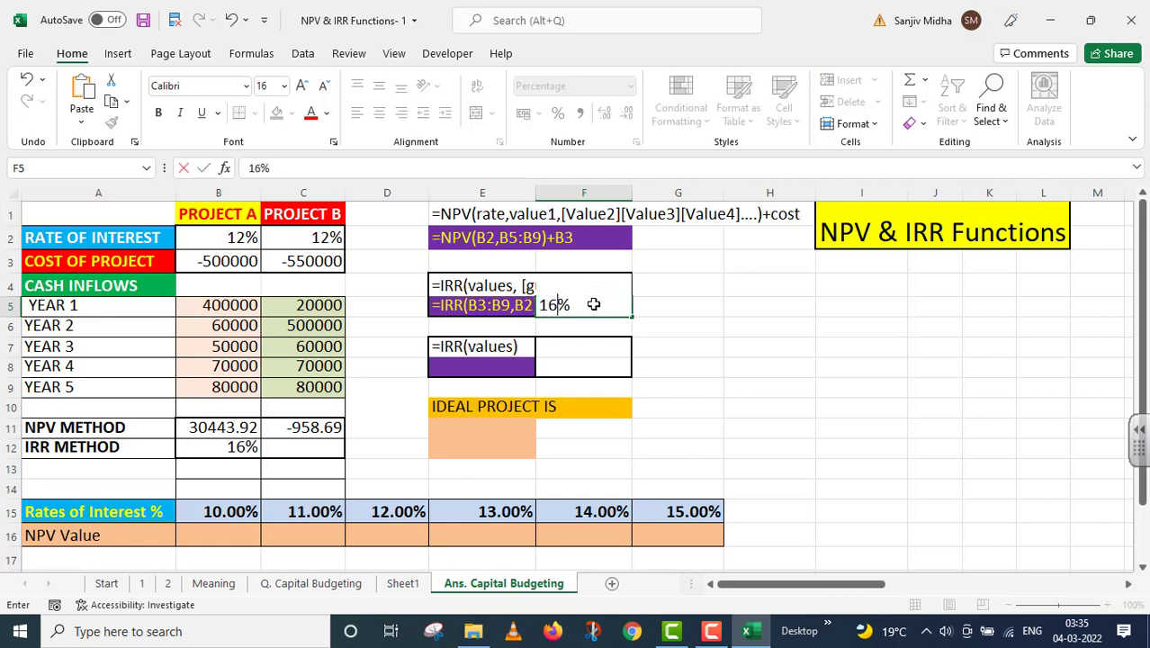
{"action": "left_click", "coordinate": [769, 367]}
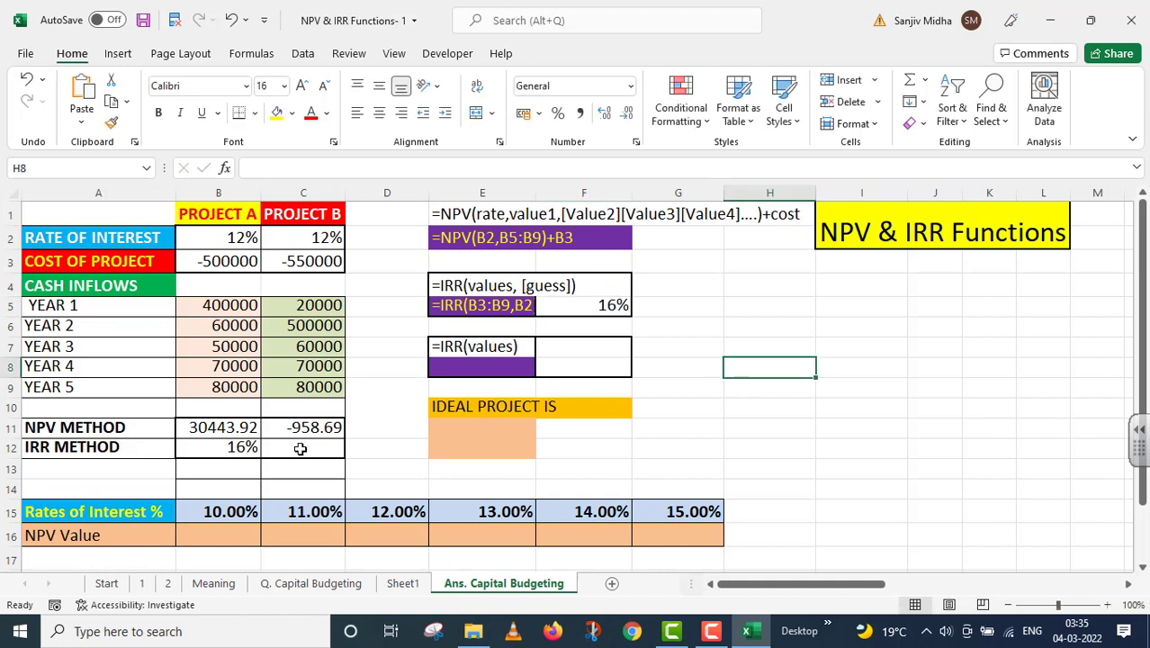
Calculate Project B's internal rate of return in C12 with =IRR(C3:C9,C2), using the interest rate as the guess
{"action": "left_click", "coordinate": [301, 448]}
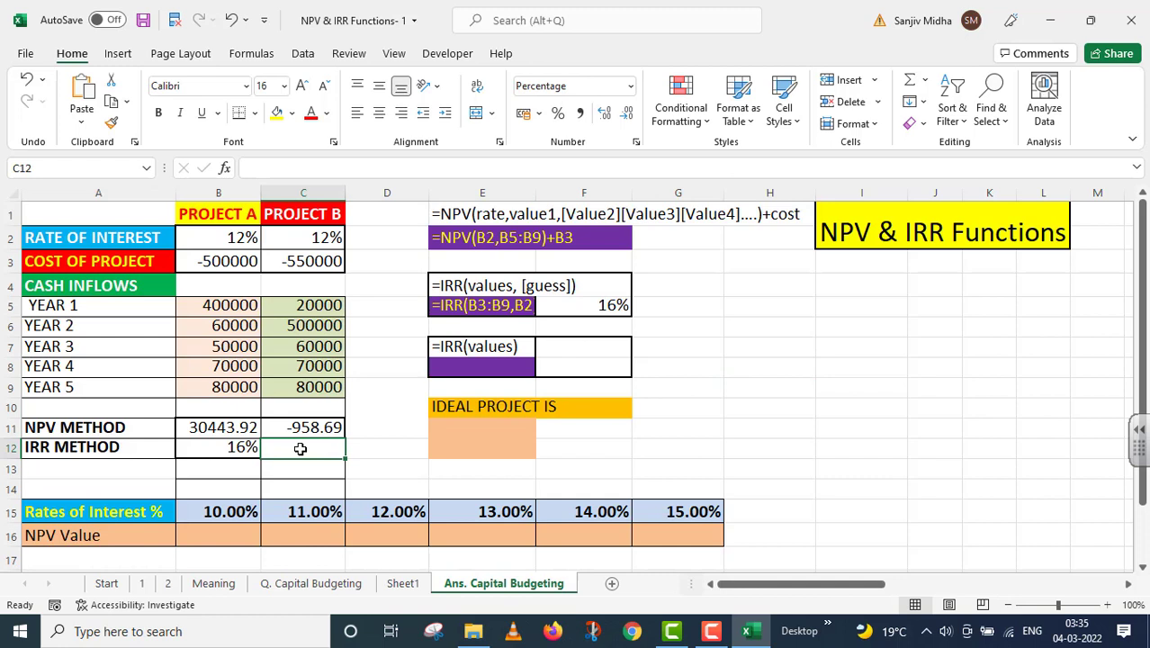
{"action": "type", "text": "="}
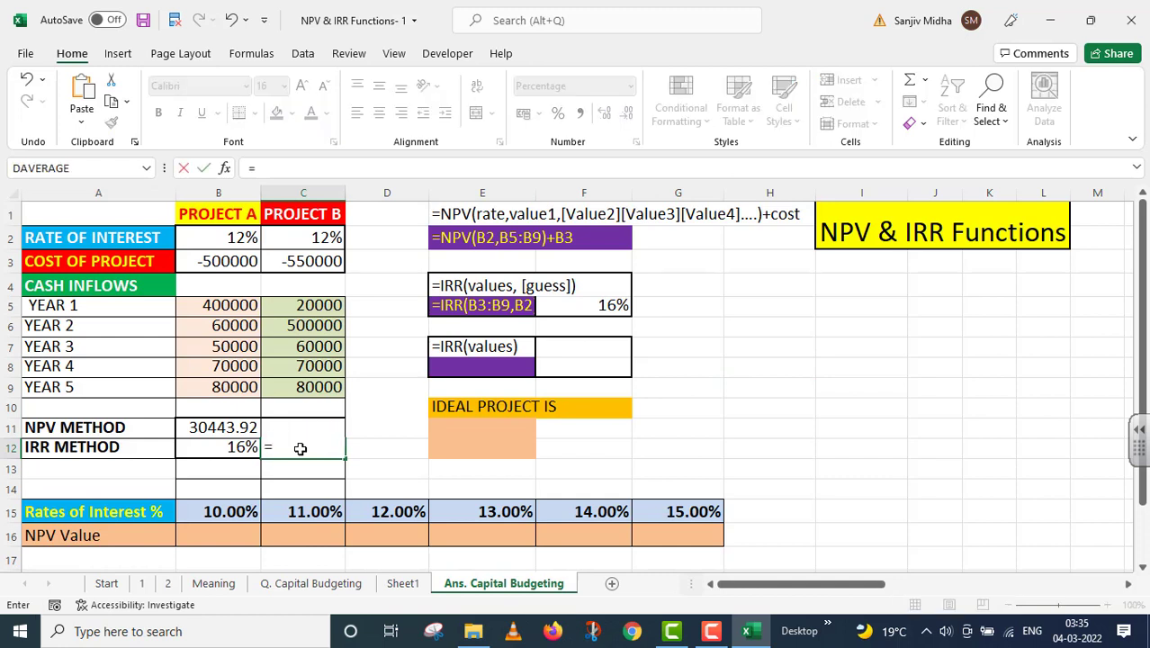
{"action": "type", "text": "IRR("}
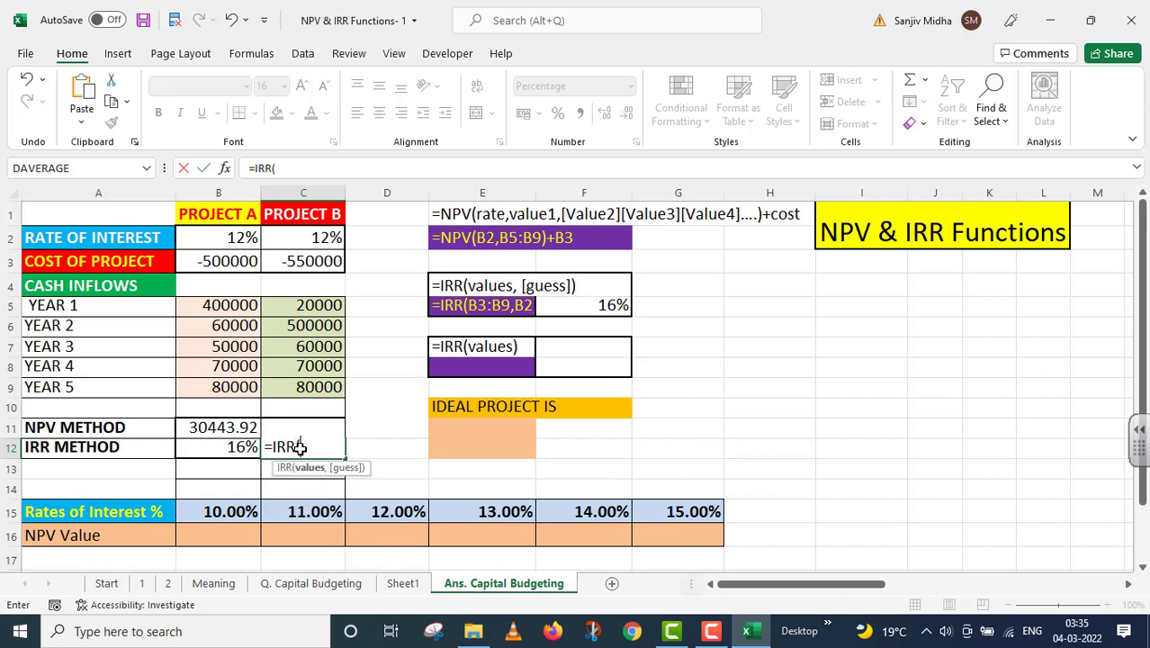
{"action": "left_click", "coordinate": [315, 256]}
{"action": "left_click_drag", "start_coordinate": [312, 280], "coordinate": [351, 393]}
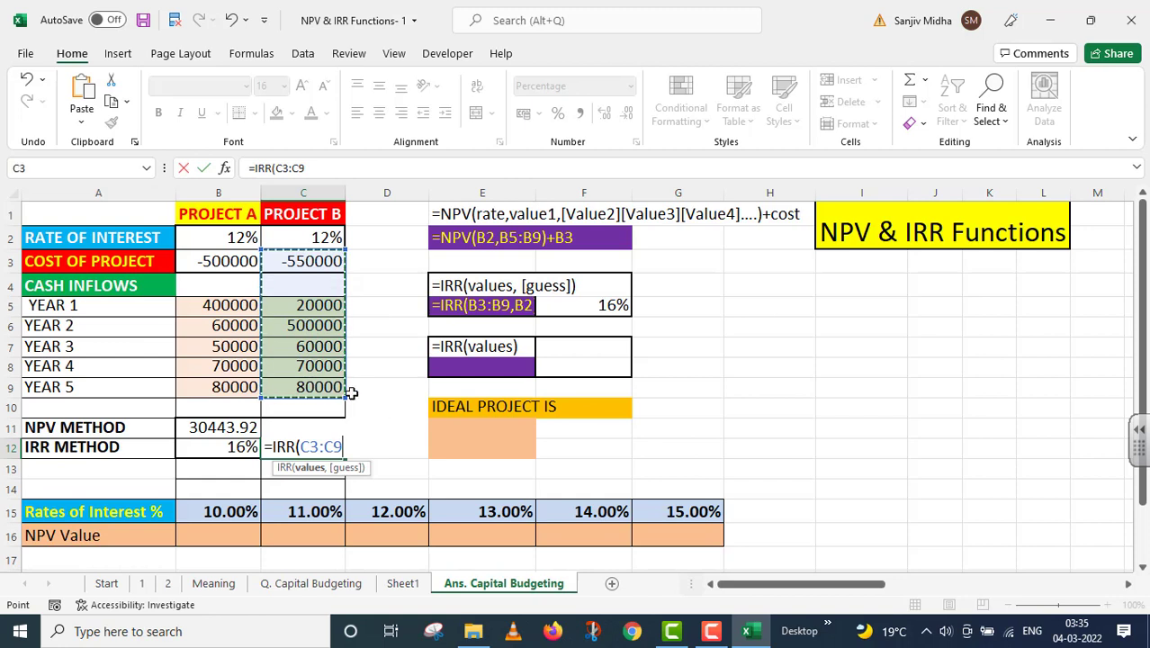
{"action": "type", "text": ","}
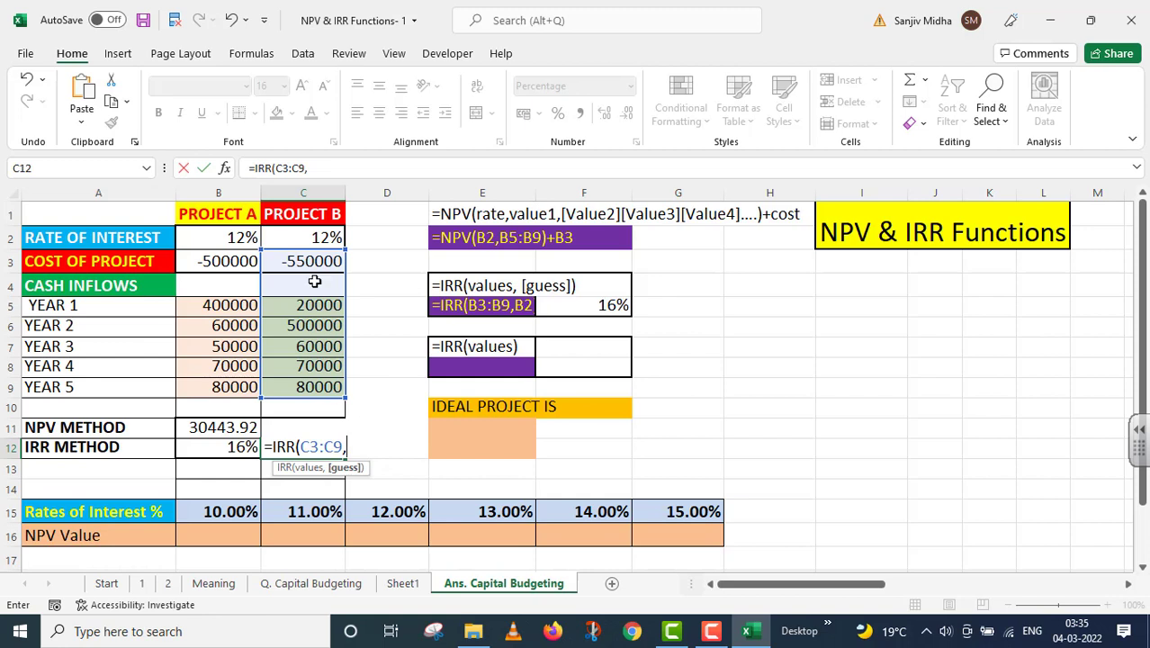
{"action": "left_click", "coordinate": [312, 238]}
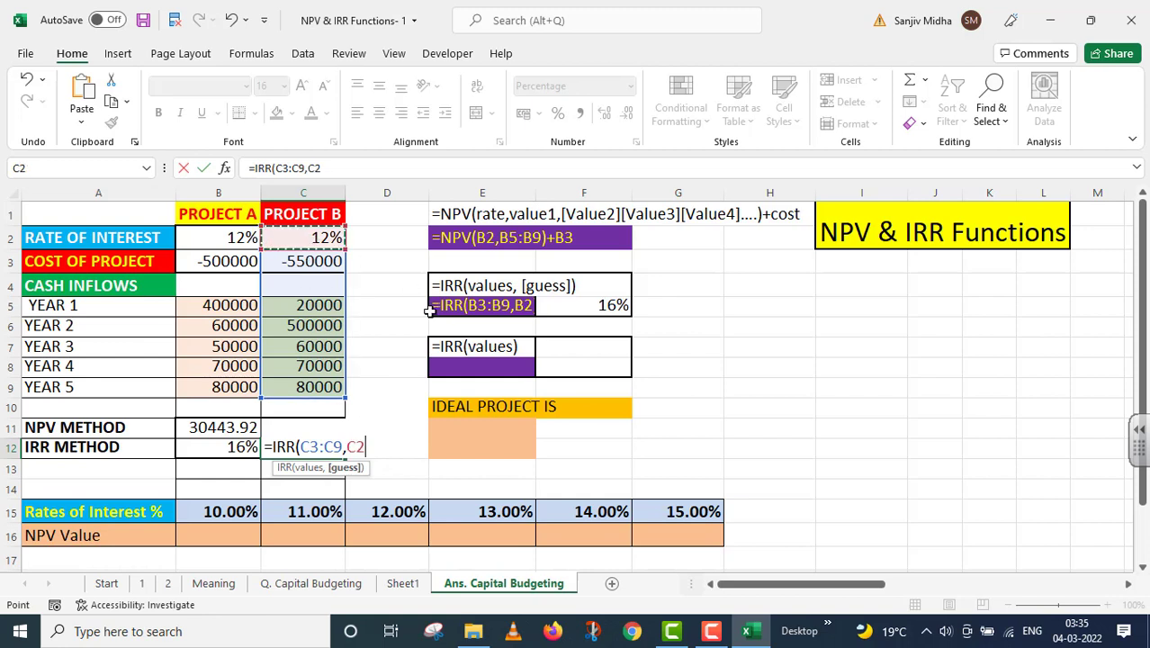
{"action": "type", "text": ")"}
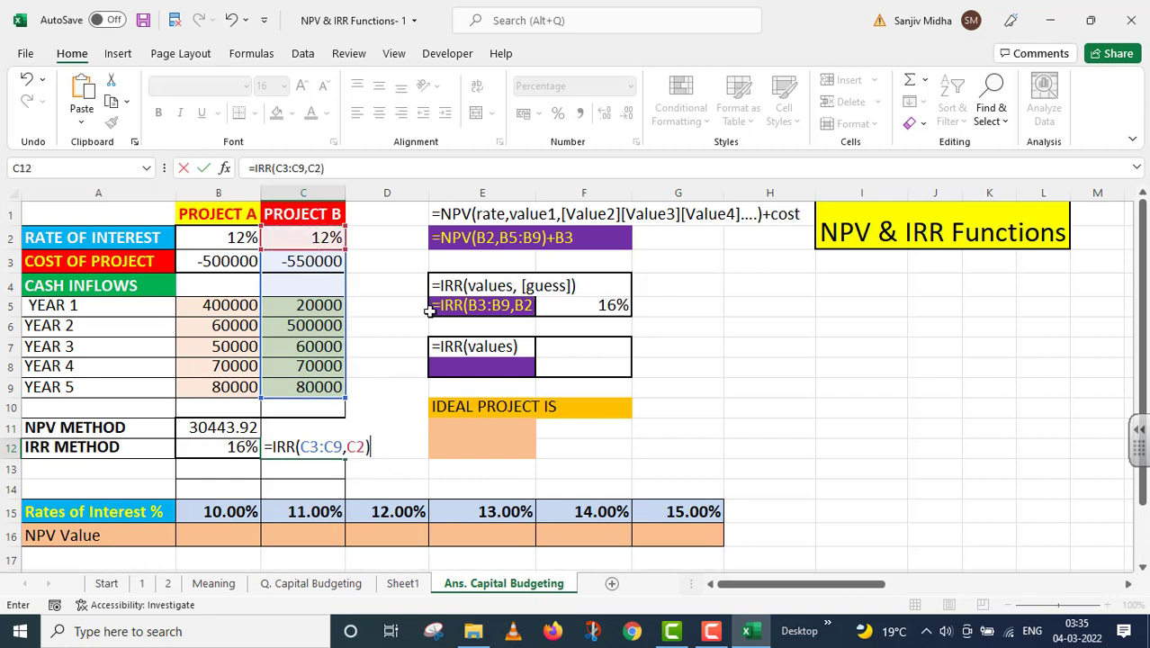
{"action": "key", "text": "Return"}
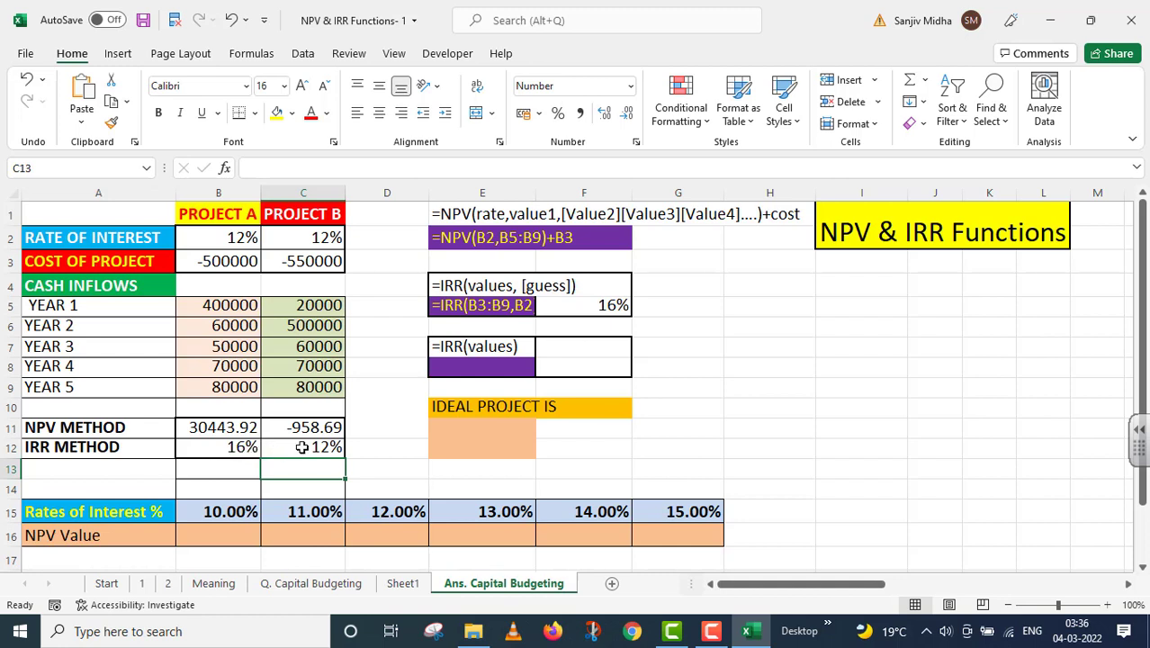
Enter Project A as the ideal project in E11 for the NPV method and E12 for the IRR method
{"action": "left_click", "coordinate": [443, 424]}
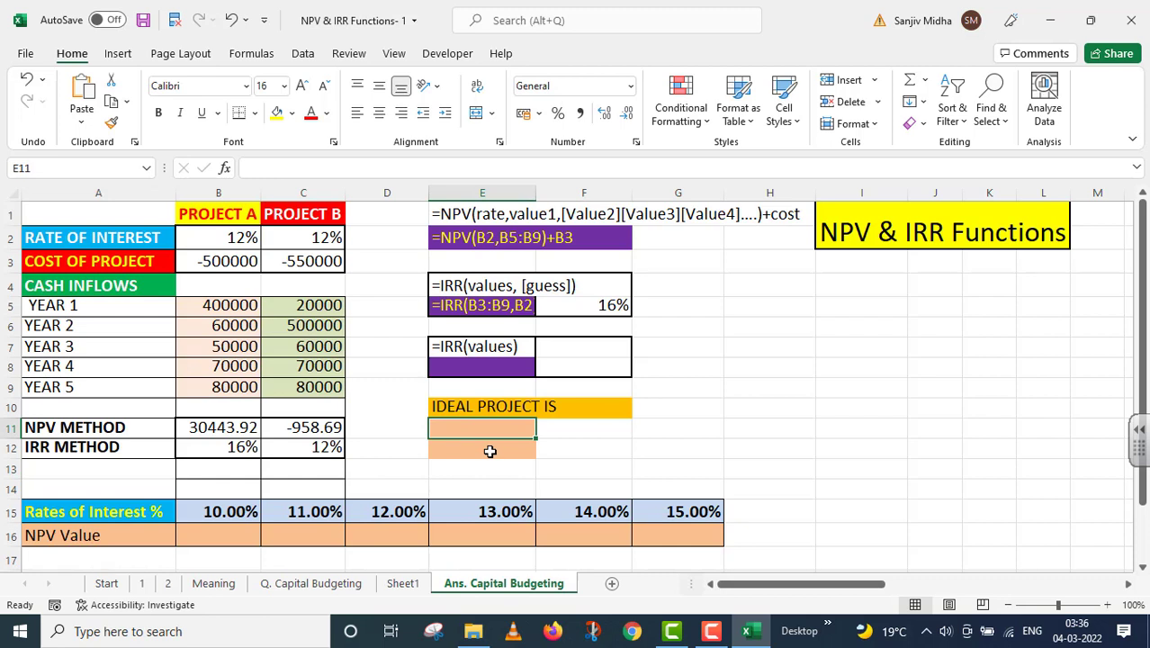
{"action": "type", "text": "Pro"}
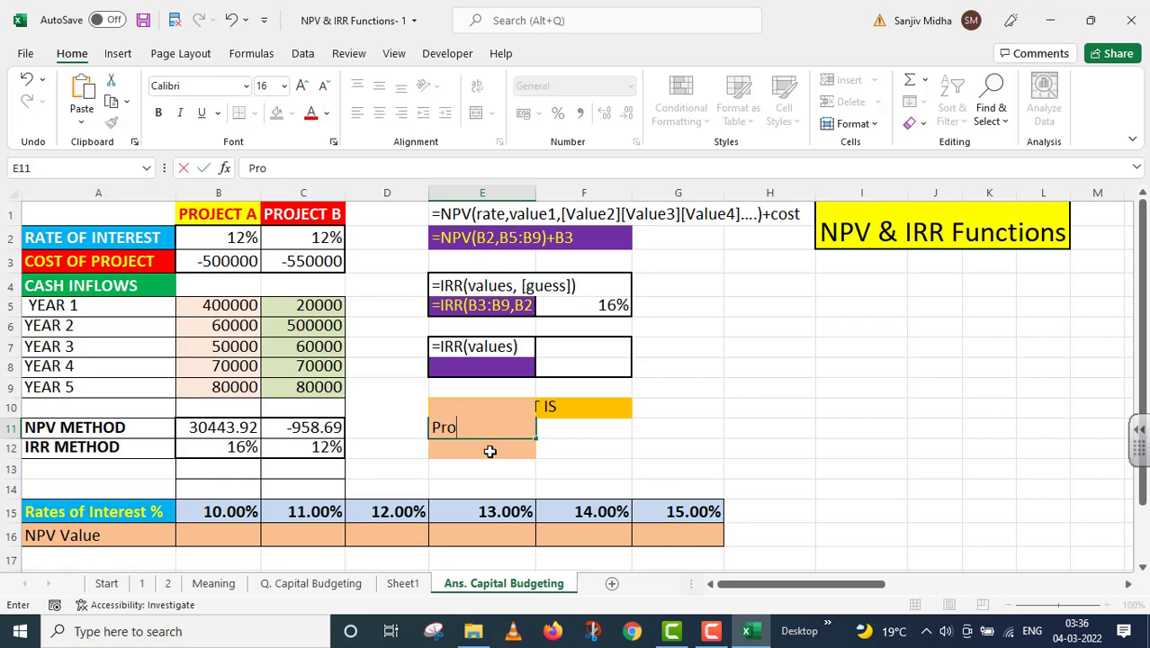
{"action": "type", "text": "ject A"}
{"action": "left_click", "coordinate": [447, 449]}
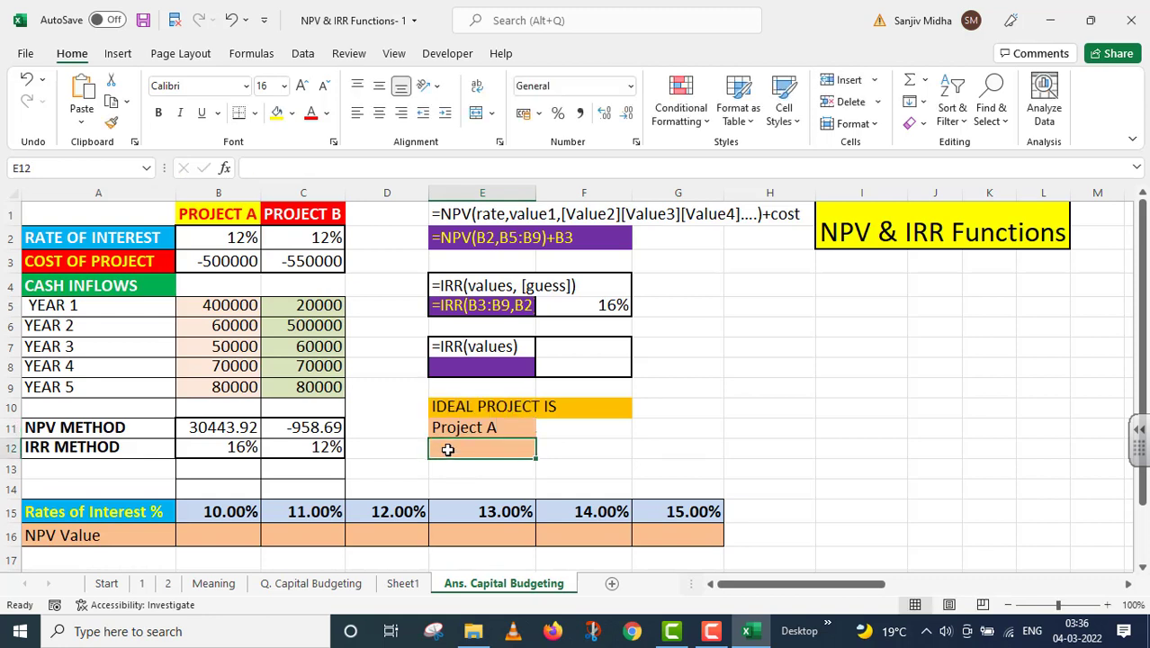
{"action": "type", "text": "Project A"}
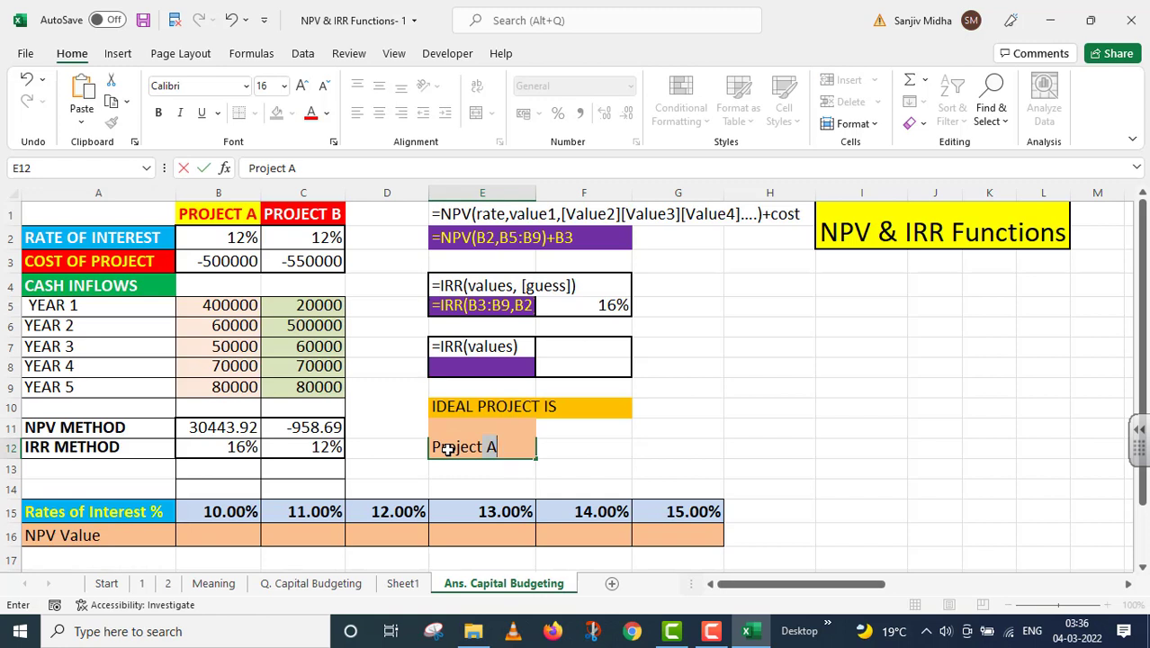
{"action": "key", "text": "Return"}
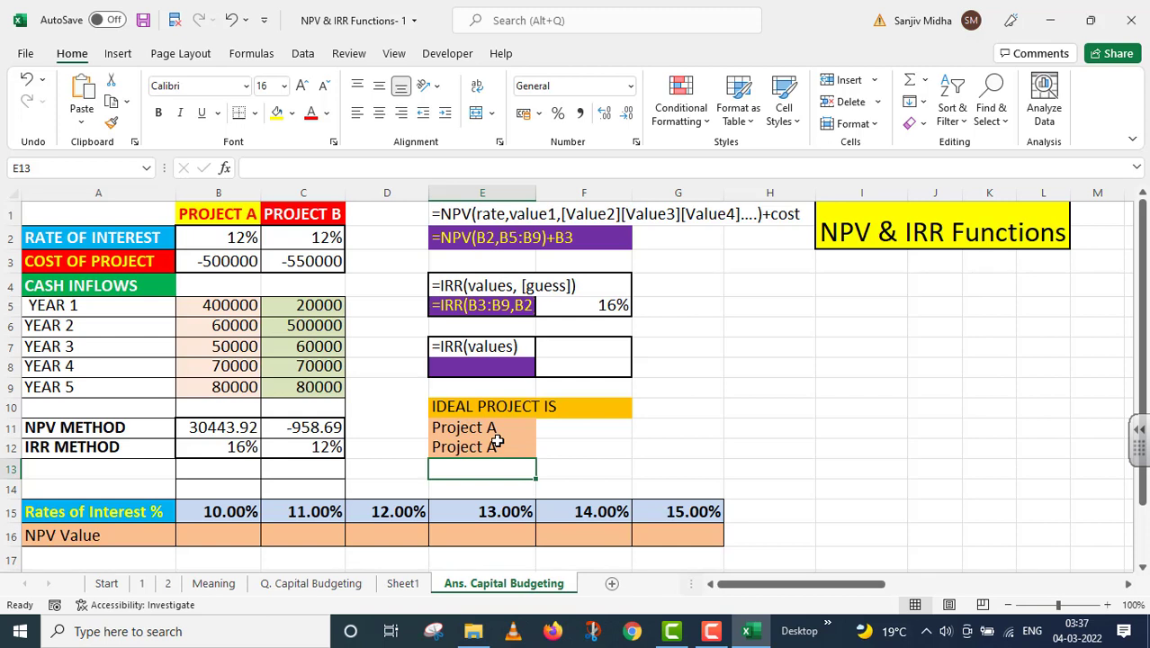
Calculate Project A's internal rate of return without a guess in F8 with =IRR(B3:B9)
{"action": "left_click", "coordinate": [570, 368]}
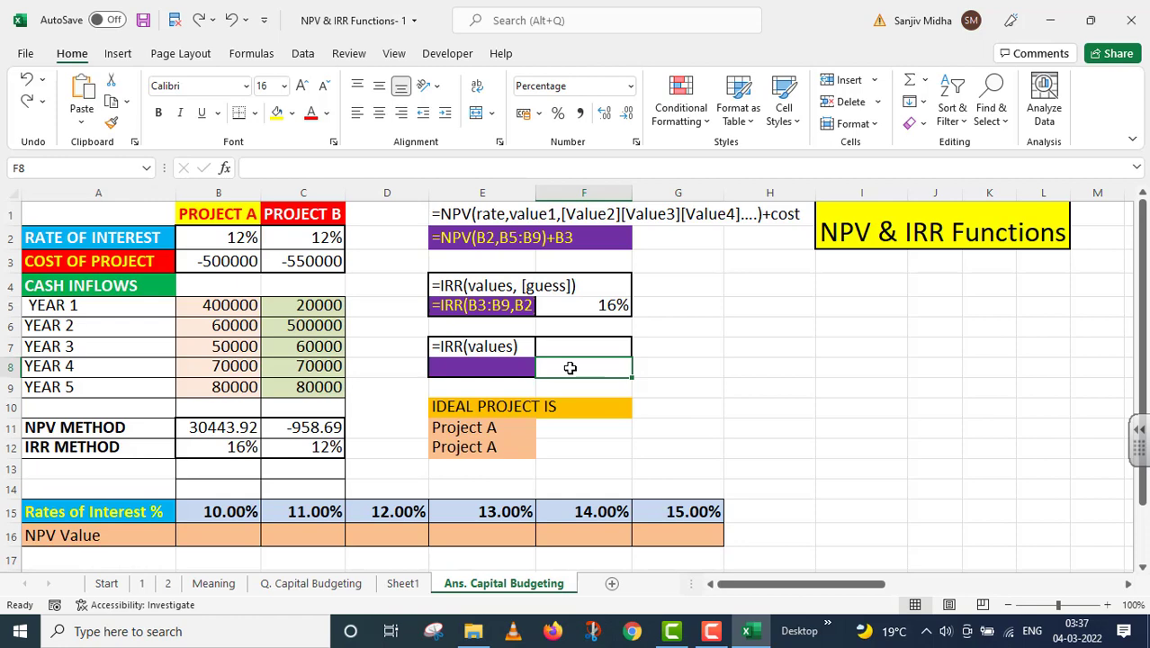
{"action": "type", "text": "=I"}
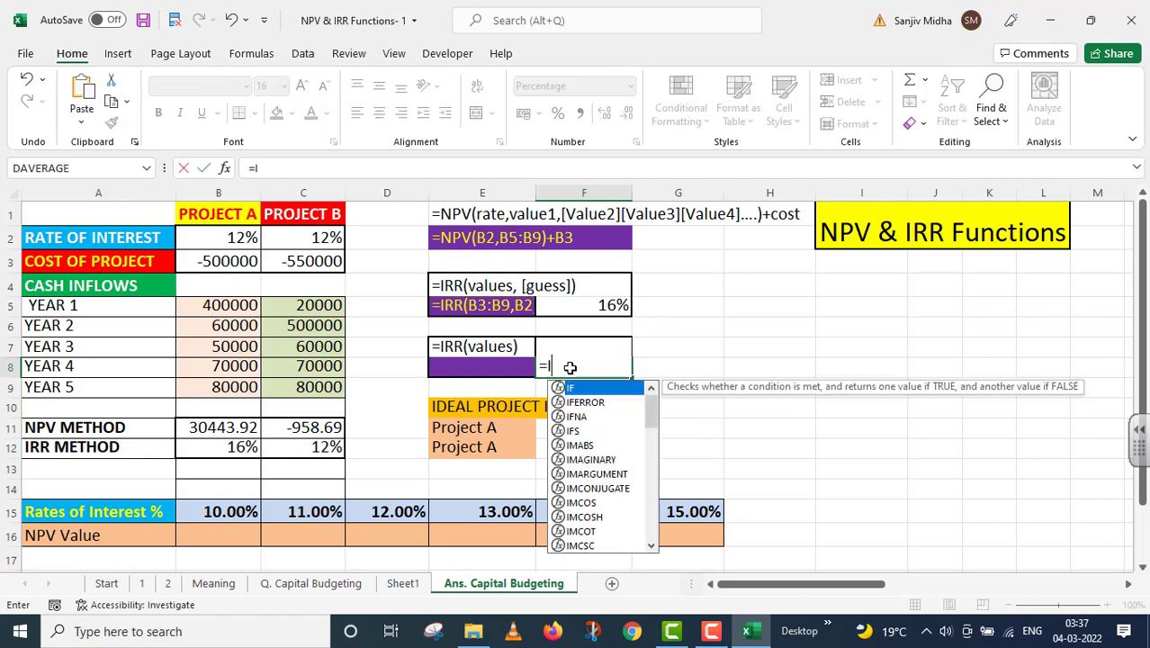
{"action": "type", "text": "RR("}
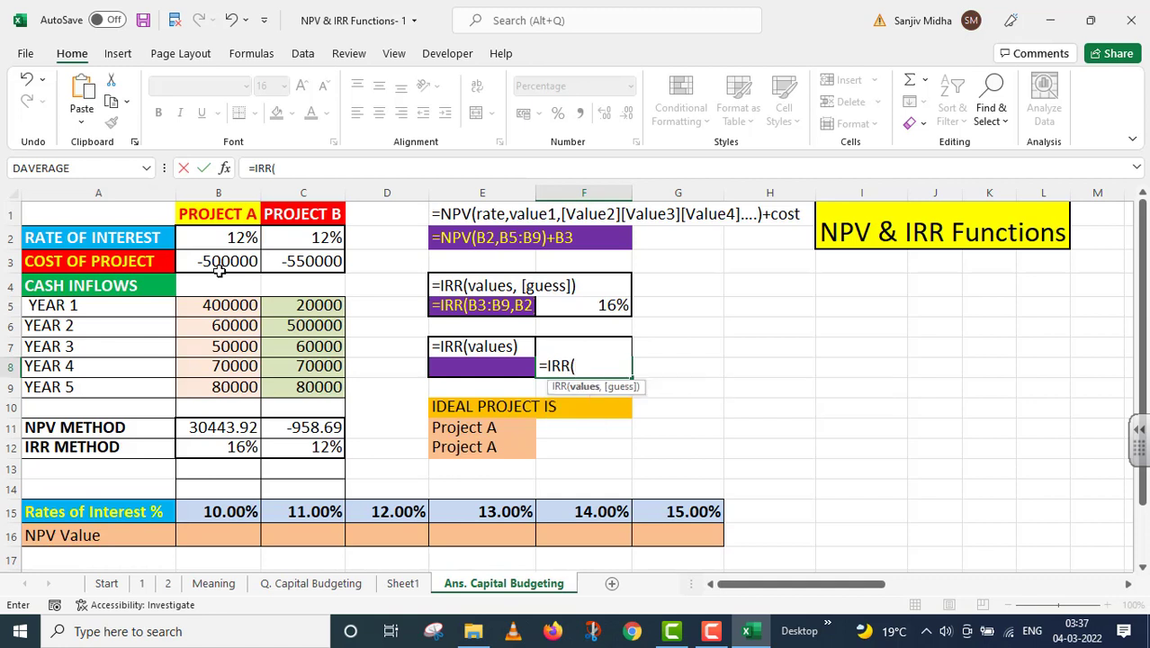
{"action": "left_click_drag", "start_coordinate": [229, 260], "coordinate": [216, 385]}
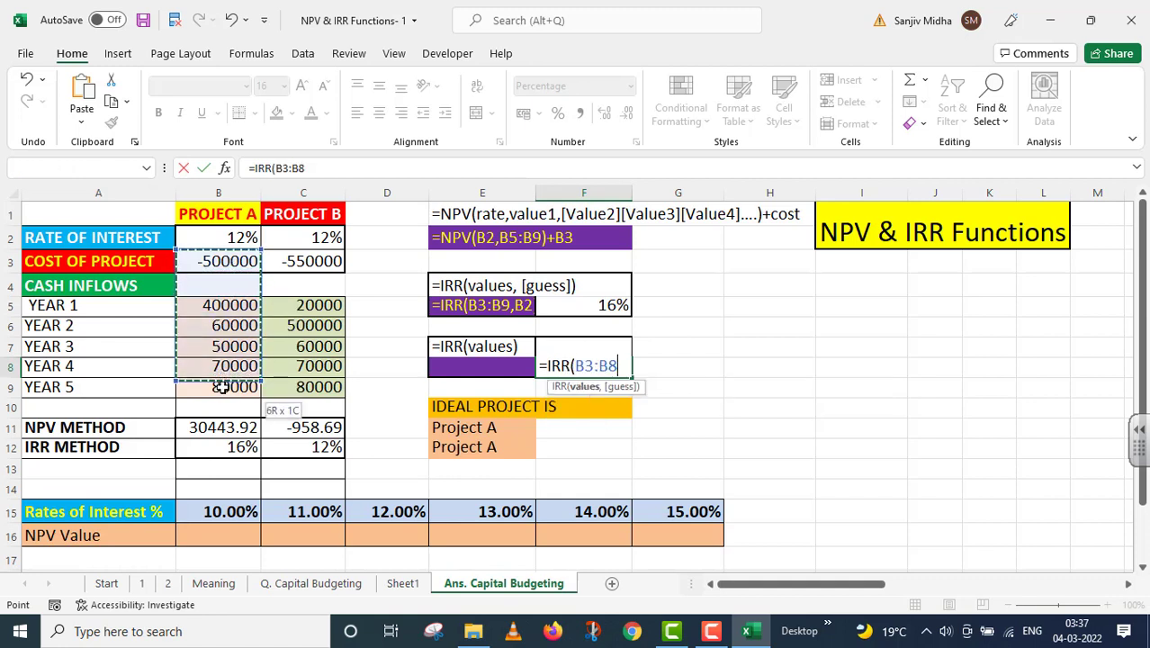
{"action": "type", "text": ")"}
{"action": "key", "text": "Return"}
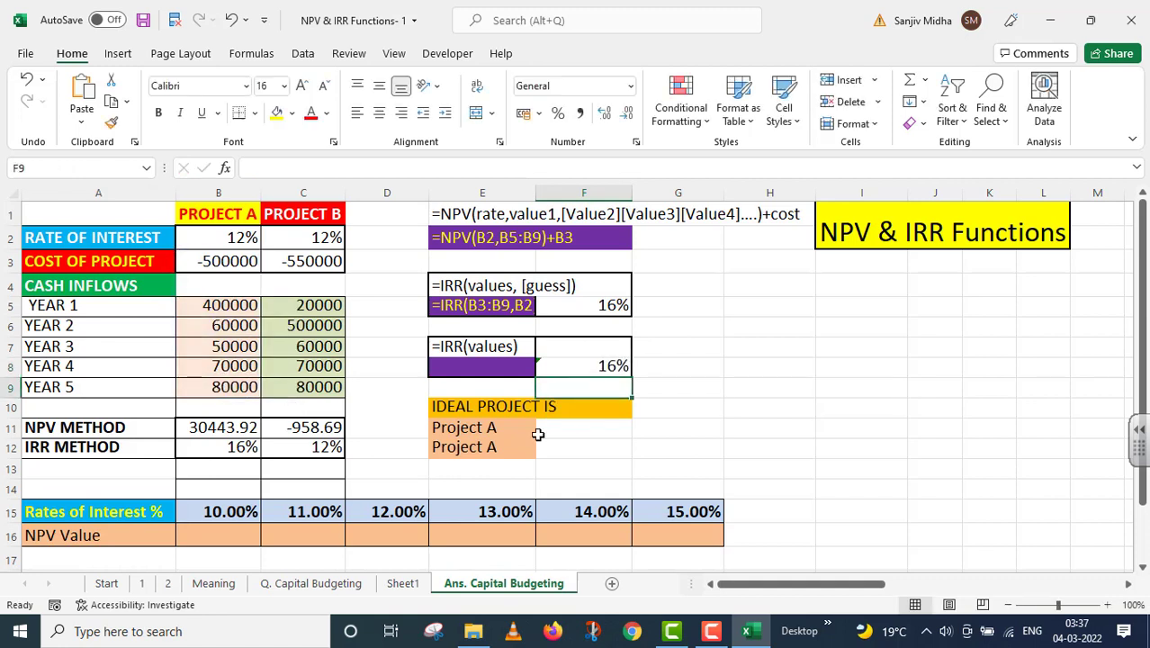
Copy the formula from F8 into E8 as displayed text reading =IRR(B3:B9)
{"action": "left_click", "coordinate": [588, 365]}
{"action": "left_click", "coordinate": [245, 171]}
{"action": "left_click_drag", "start_coordinate": [245, 175], "coordinate": [367, 234]}
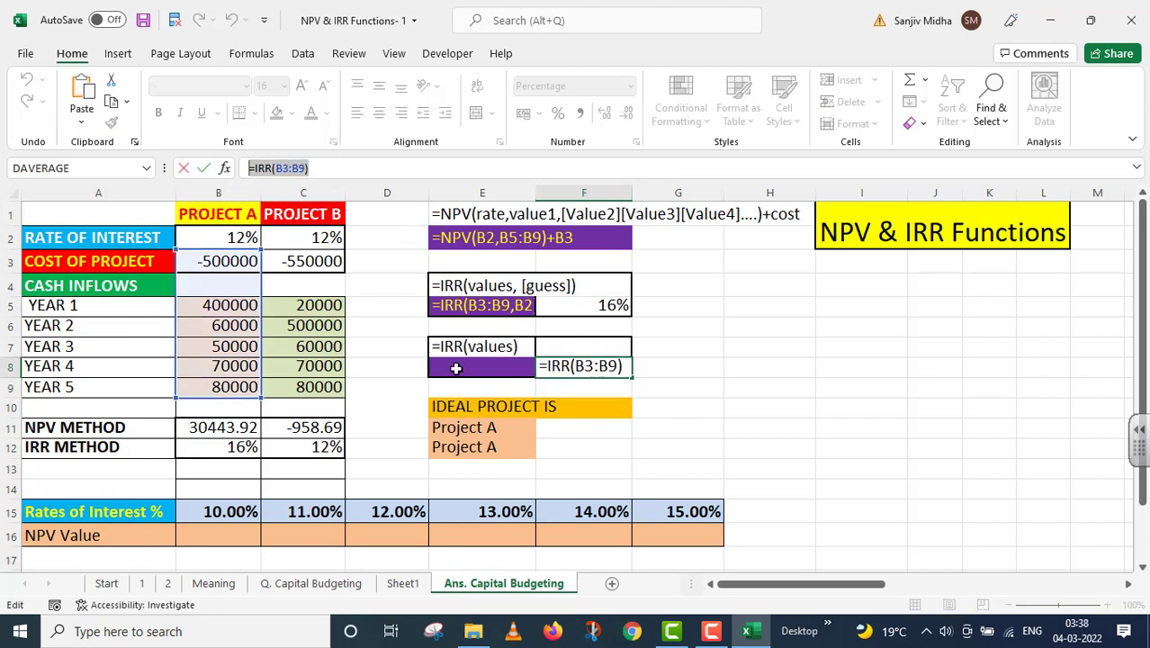
{"action": "type", "text": "="}
{"action": "left_click", "coordinate": [451, 365]}
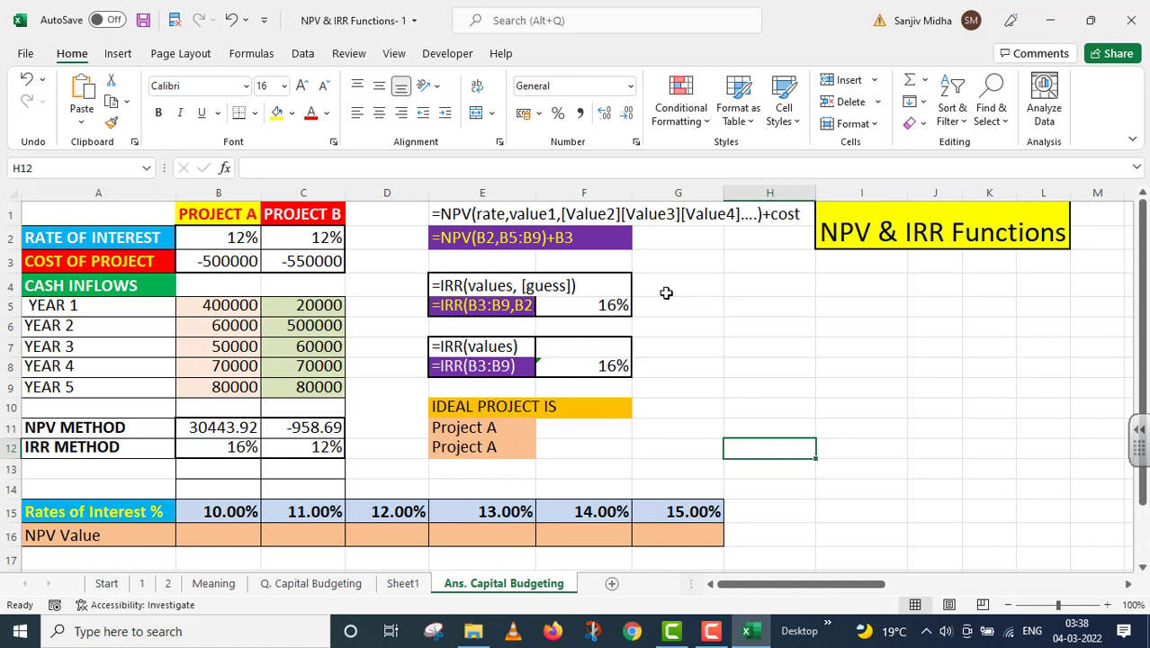
Calculate Project A's NPV at the 10% rate in B16 with =NPV(B15,$B$5:$B$9)+$B$3, after rereading the task on the Q. Capital Budgeting sheet
{"action": "left_click", "coordinate": [317, 584]}
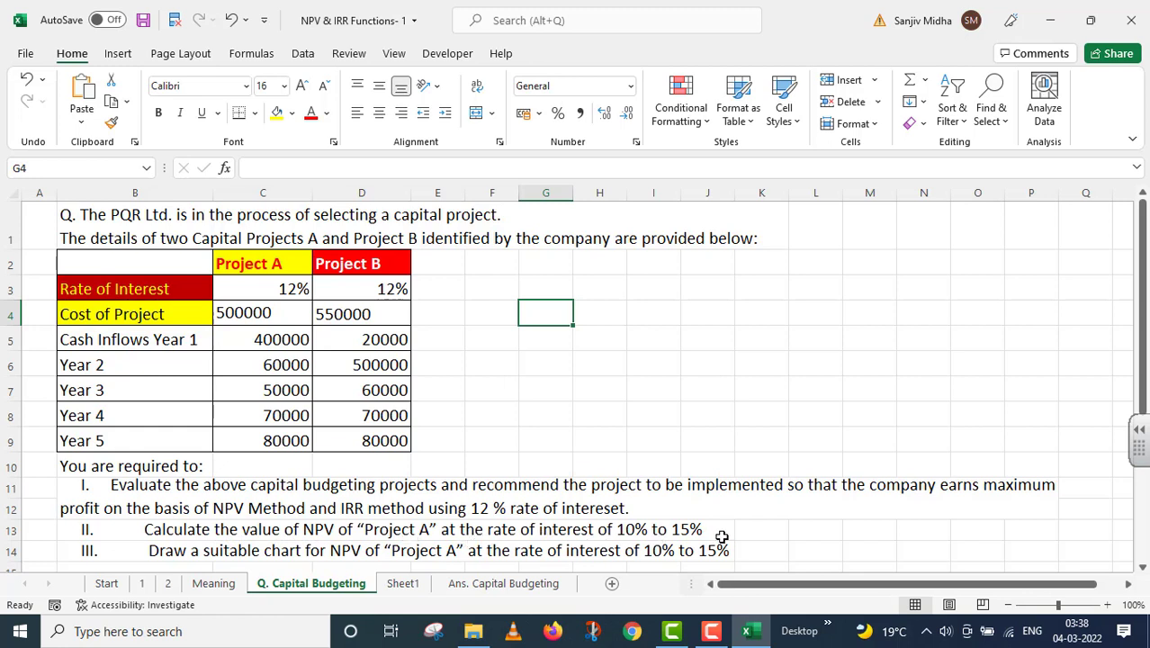
{"action": "left_click", "coordinate": [471, 583]}
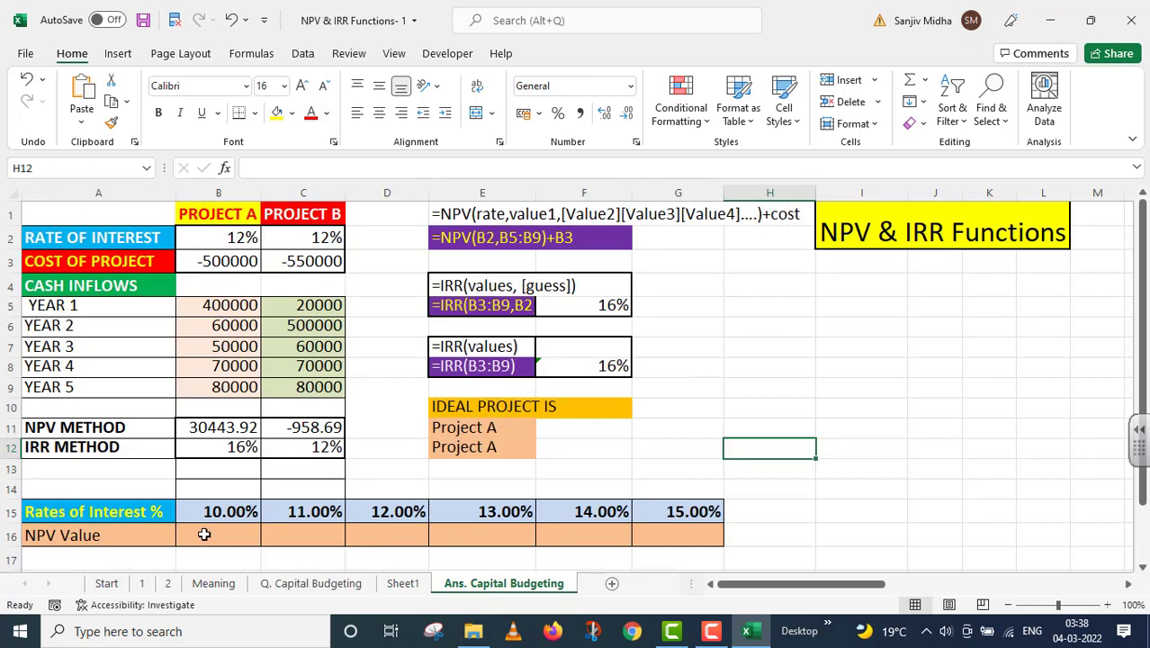
{"action": "left_click", "coordinate": [204, 535]}
{"action": "type", "text": "="}
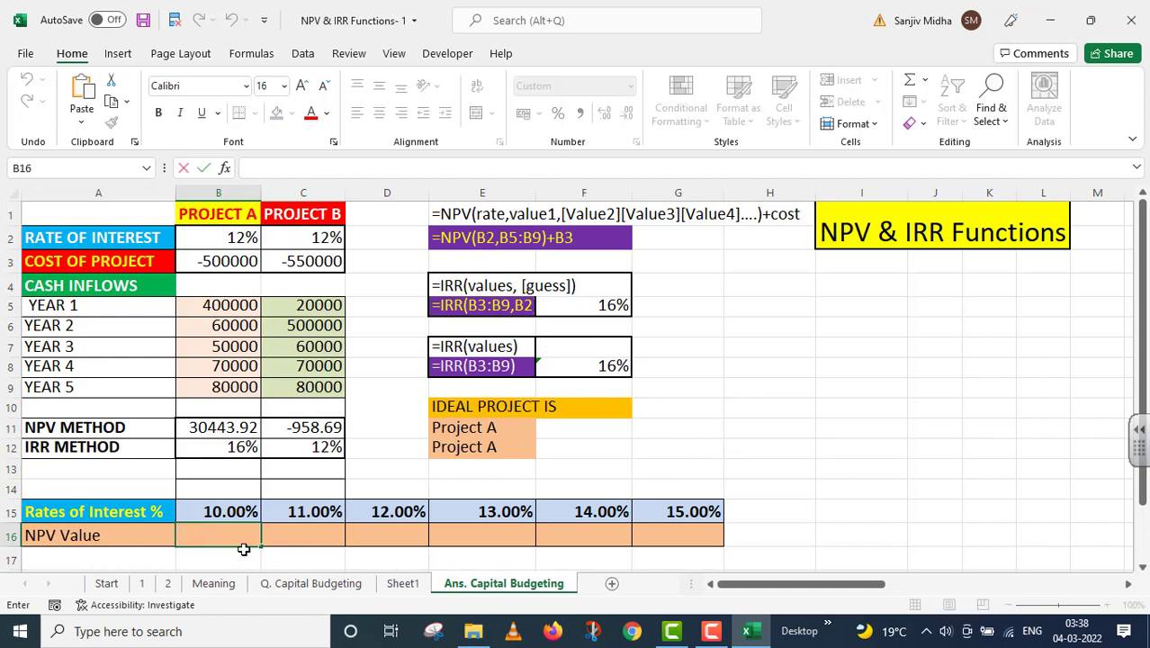
{"action": "type", "text": "="}
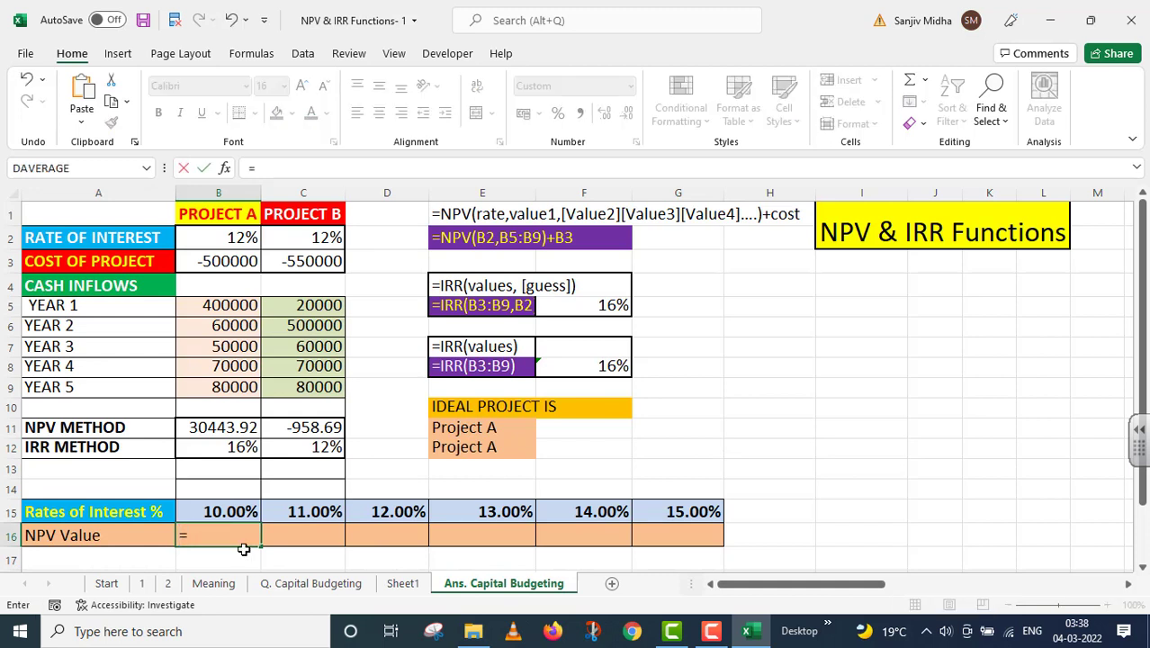
{"action": "type", "text": "NPV("}
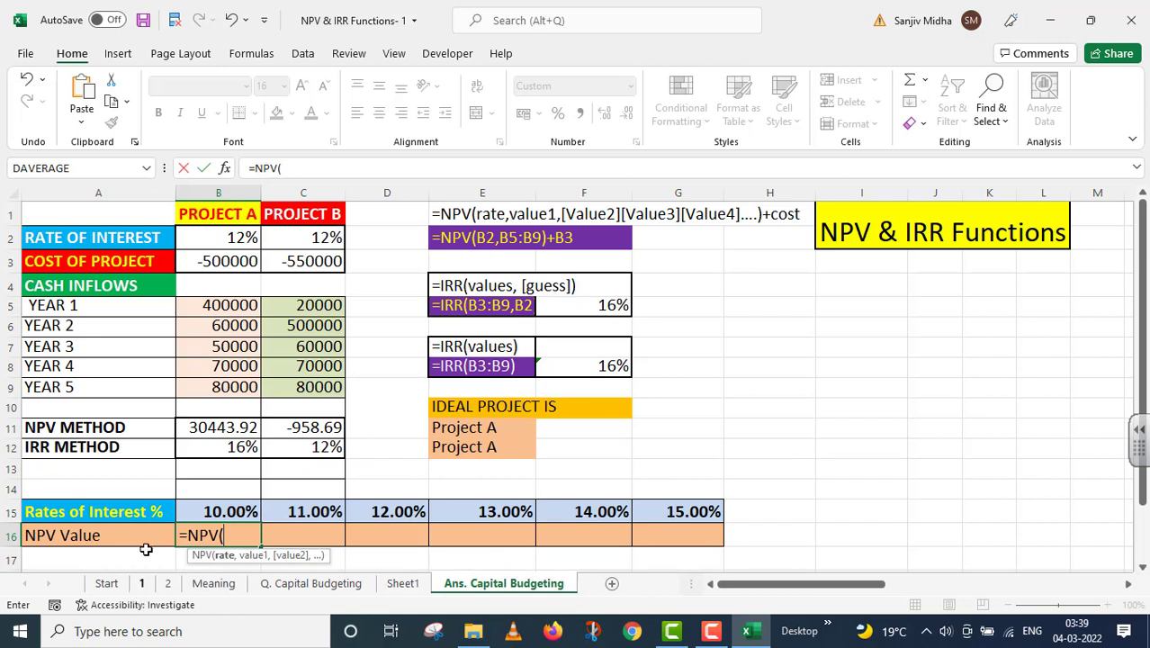
{"action": "left_click", "coordinate": [231, 511]}
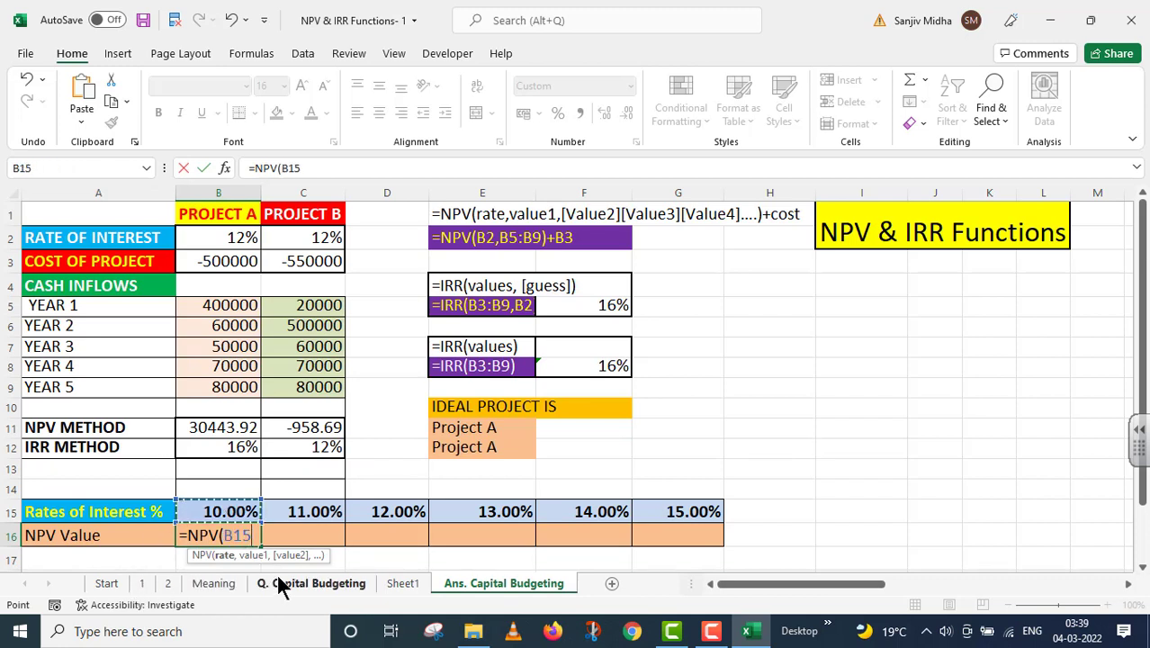
{"action": "type", "text": ","}
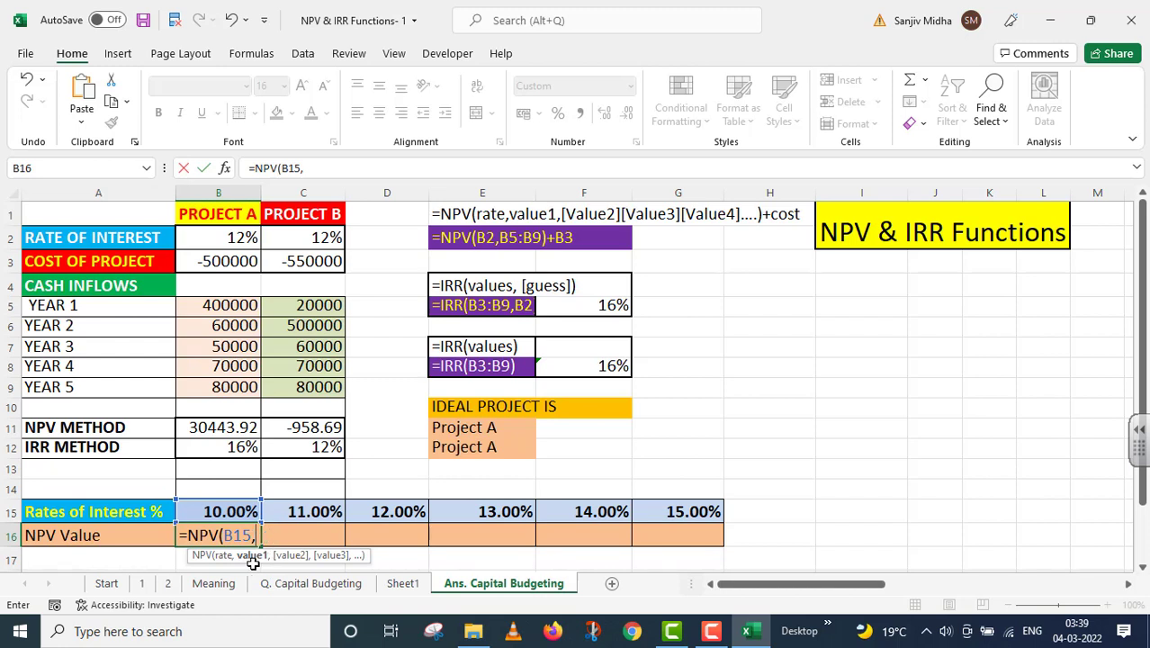
{"action": "left_click_drag", "start_coordinate": [302, 306], "coordinate": [252, 402]}
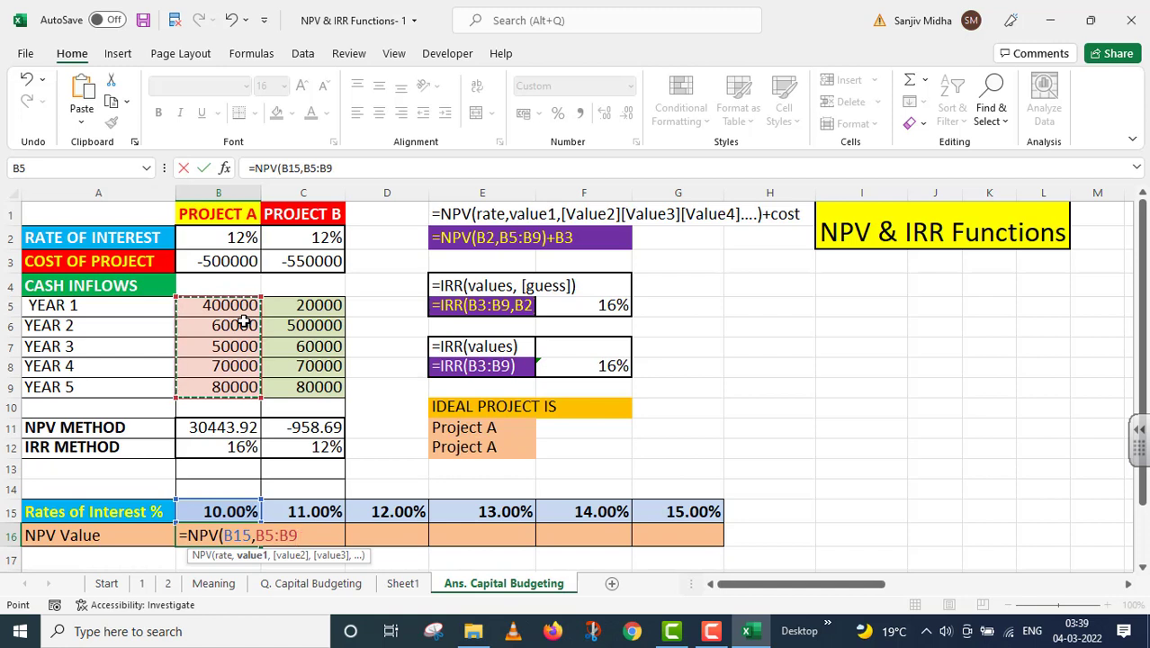
{"action": "key", "text": "F4"}
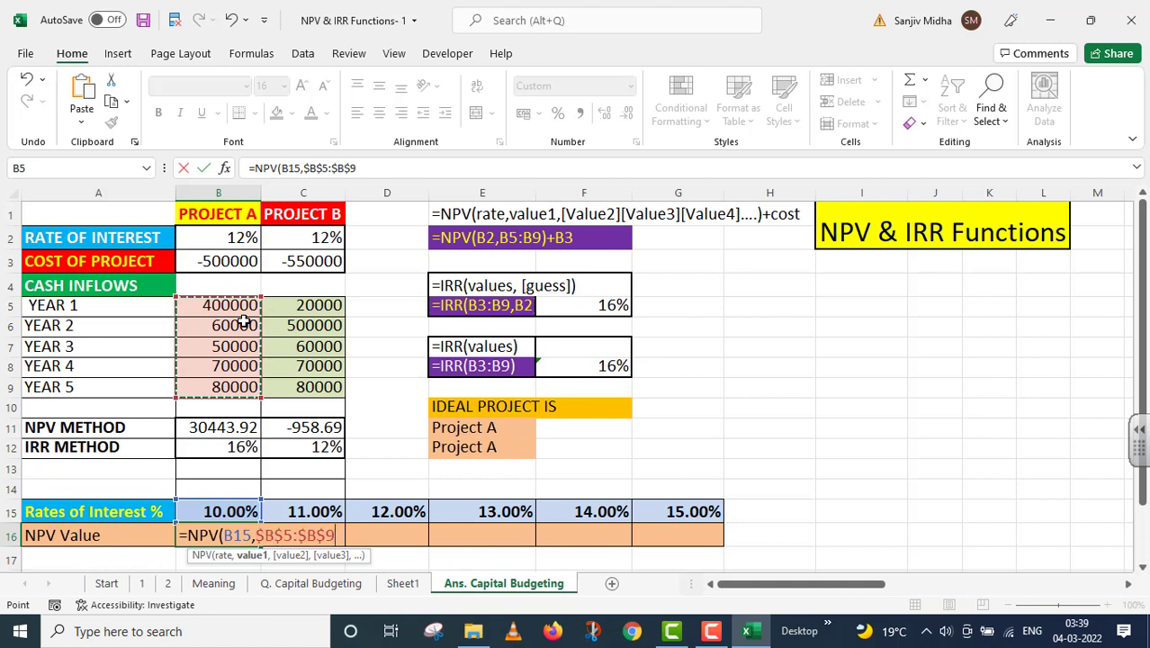
{"action": "type", "text": ")"}
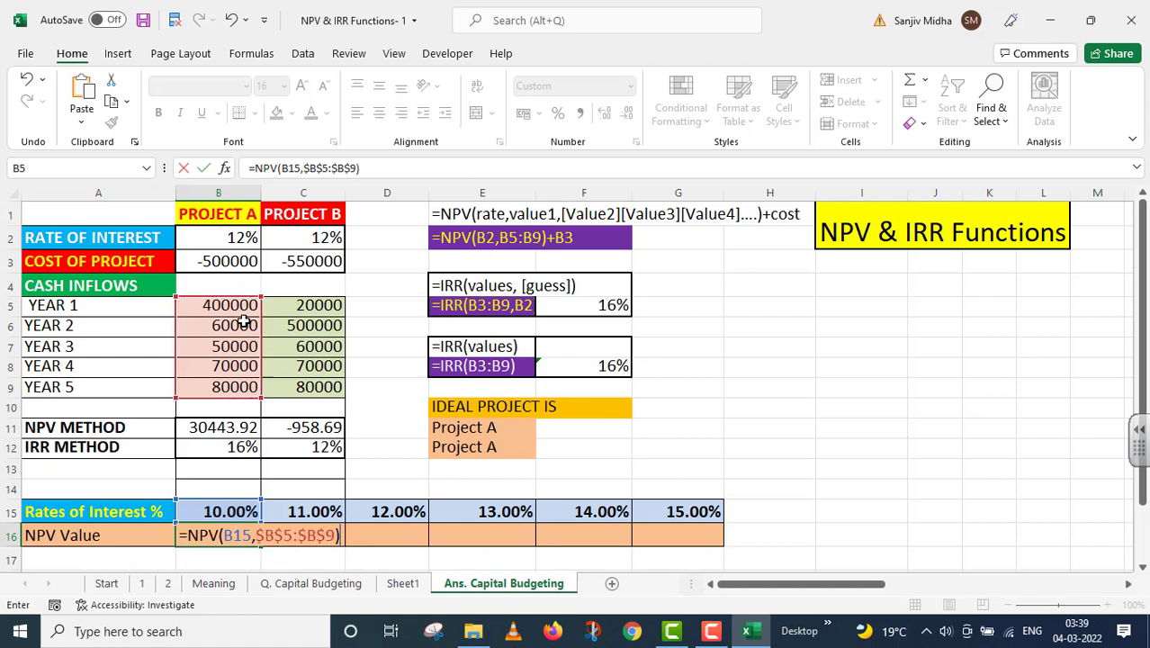
{"action": "type", "text": "+"}
{"action": "left_click", "coordinate": [225, 261]}
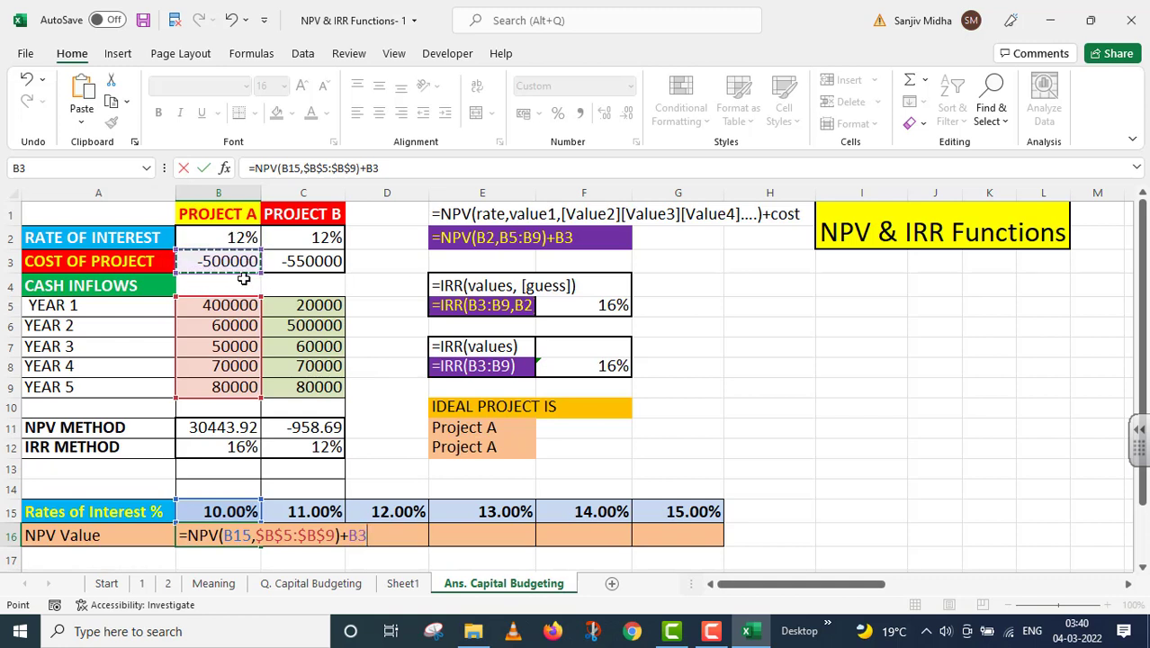
{"action": "key", "text": "F4"}
{"action": "key", "text": "Return"}
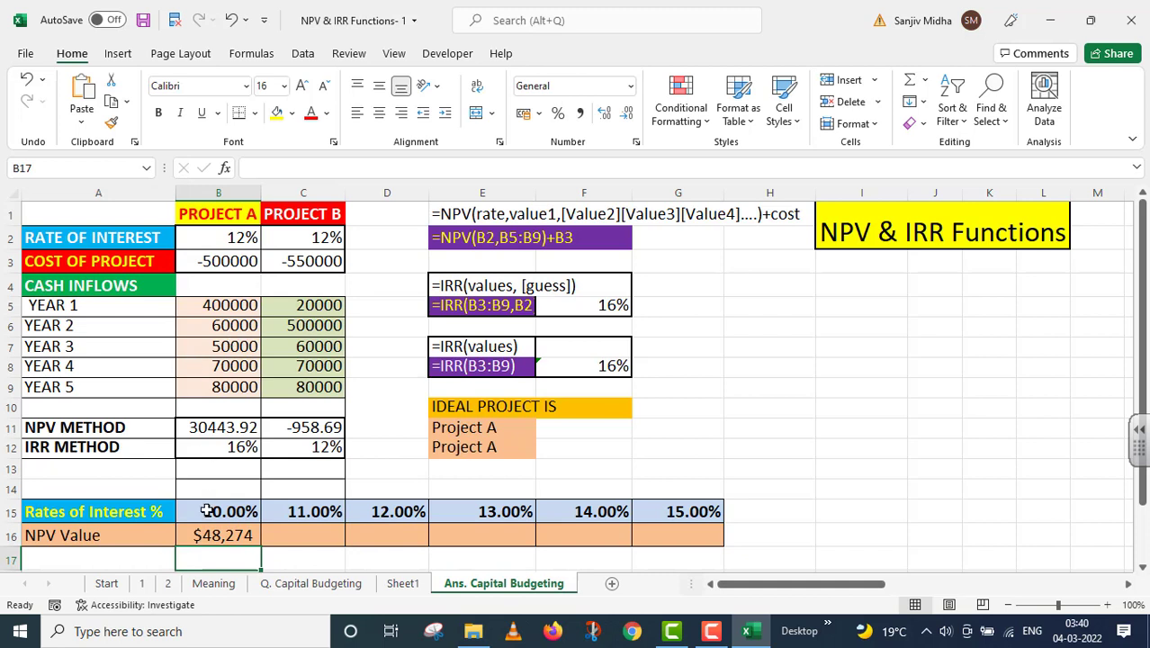
Centre the NPV value in B16 and format it as rupee accounting with two decimals
{"action": "left_click", "coordinate": [256, 540]}
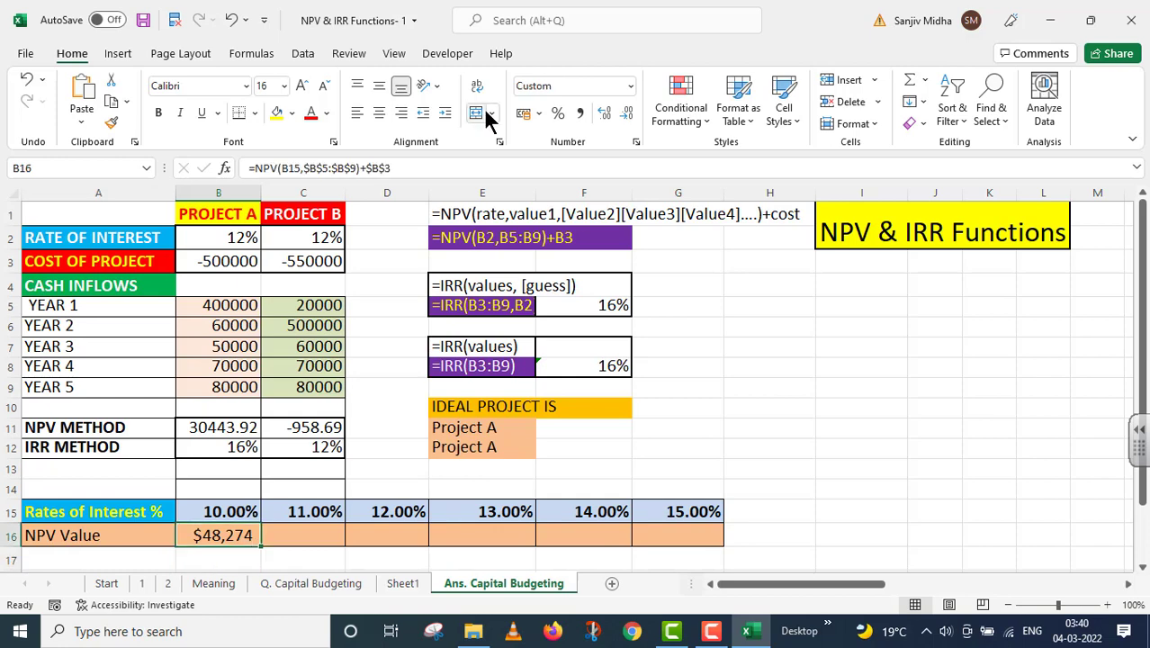
{"action": "left_click", "coordinate": [479, 114]}
{"action": "left_click", "coordinate": [492, 114]}
{"action": "left_click", "coordinate": [567, 116]}
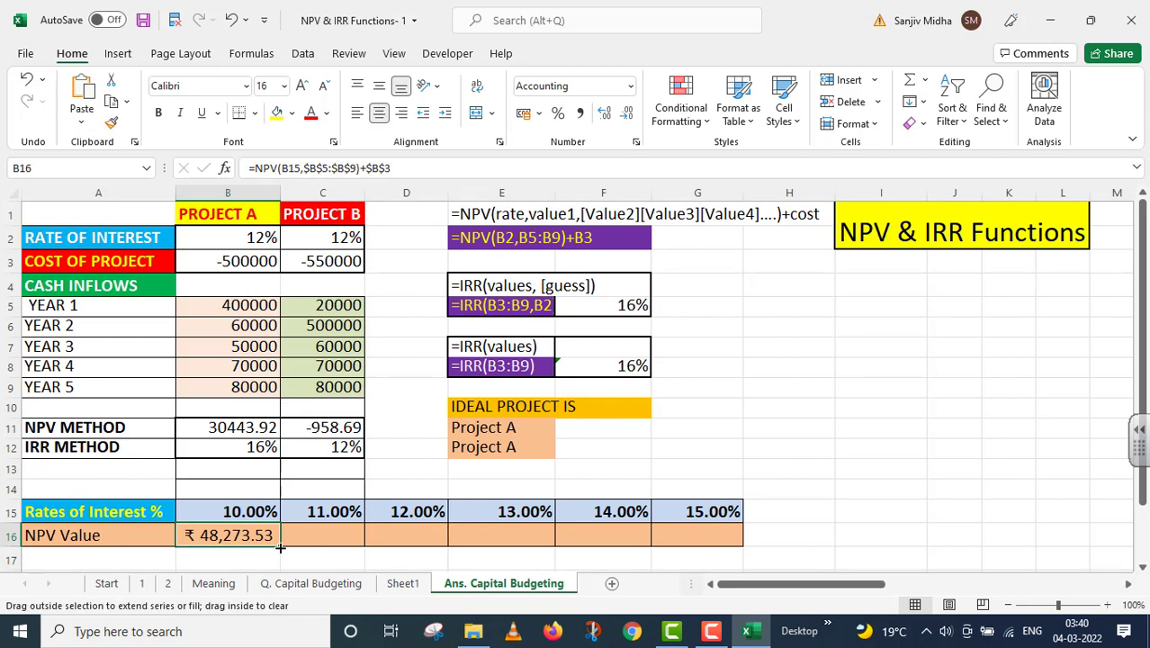
Fill the NPV formula from B16 across to G16 and autofit columns C, D and F to their values
{"action": "left_click_drag", "start_coordinate": [281, 547], "coordinate": [722, 545]}
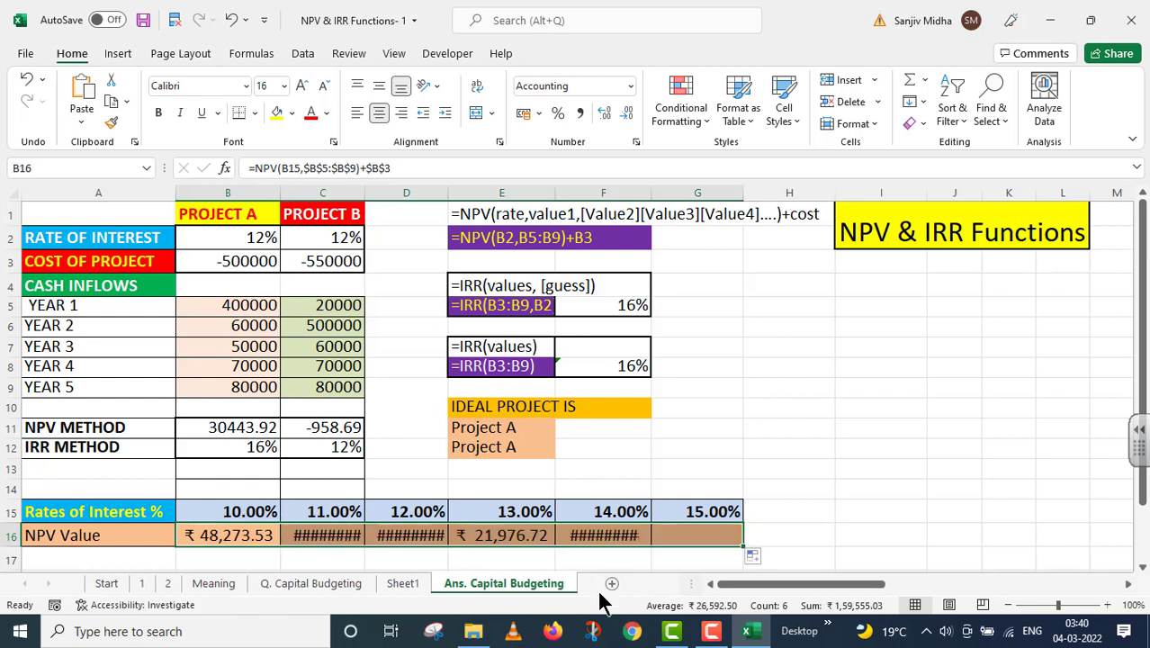
{"action": "double_click", "coordinate": [365, 193]}
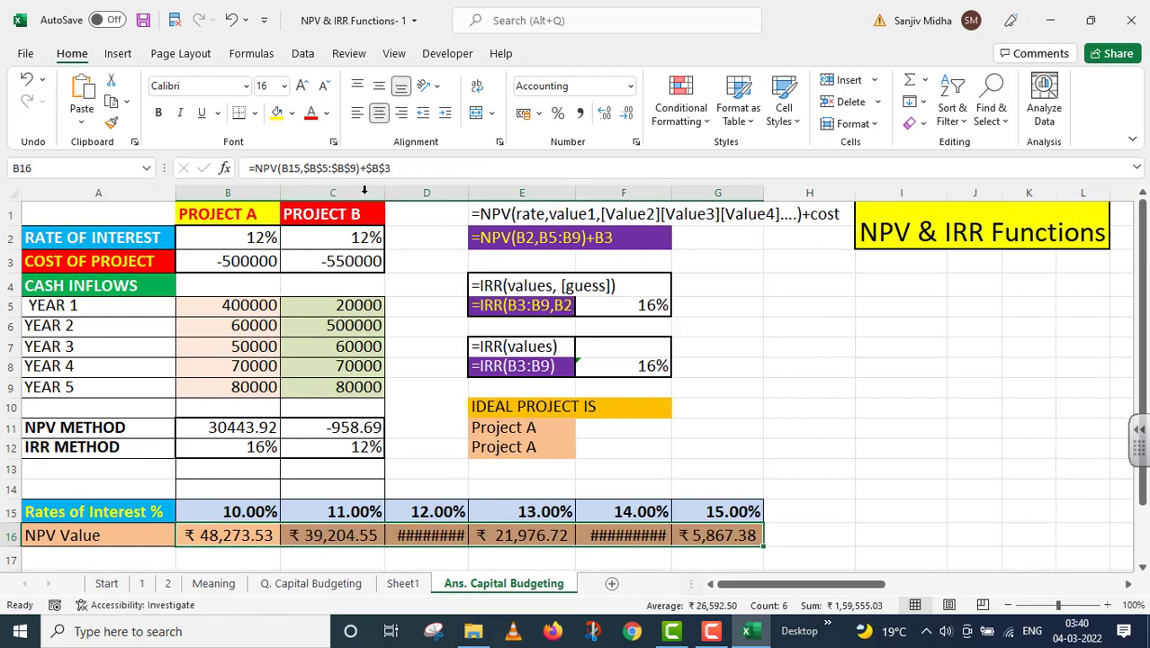
{"action": "double_click", "coordinate": [467, 192]}
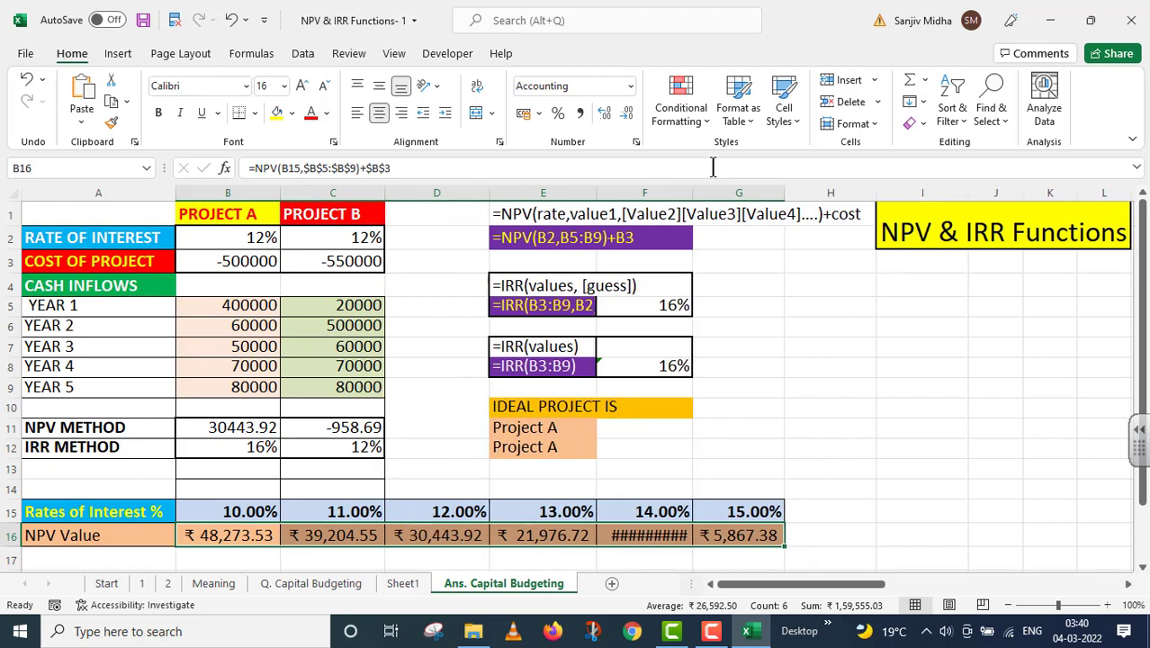
{"action": "left_click", "coordinate": [691, 191]}
{"action": "double_click", "coordinate": [692, 191]}
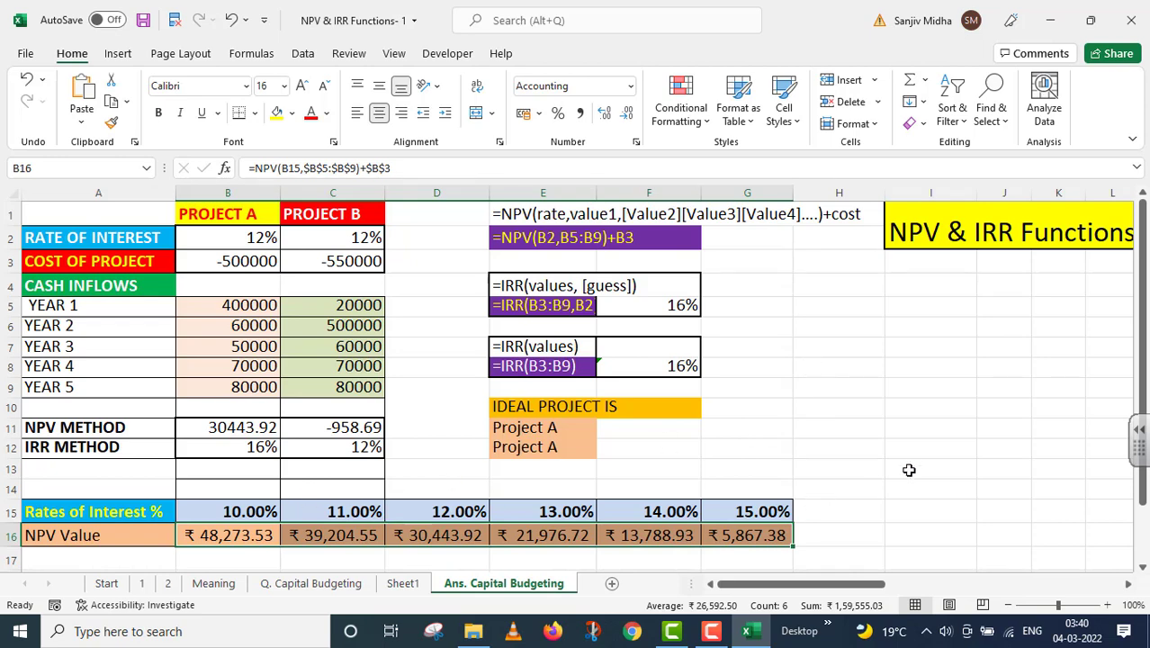
{"action": "left_click", "coordinate": [872, 489]}
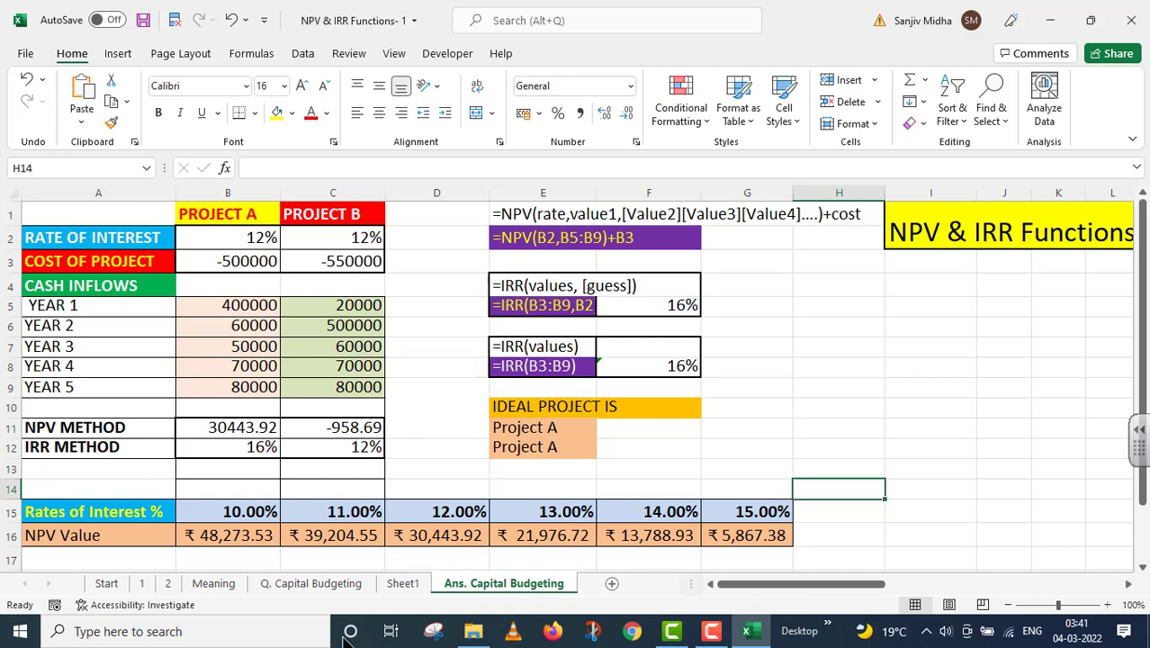
Insert a Scatter with Straight Lines and Markers chart from the interest rates and NPV values in A15:G16
{"action": "left_click", "coordinate": [299, 581]}
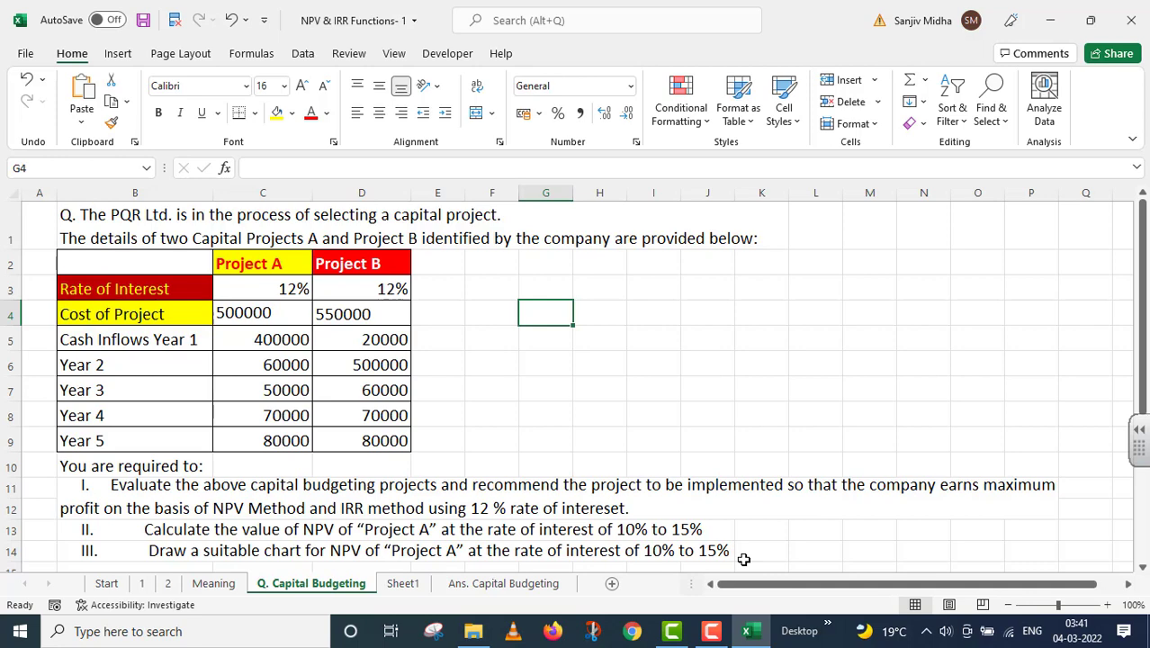
{"action": "left_click", "coordinate": [515, 582]}
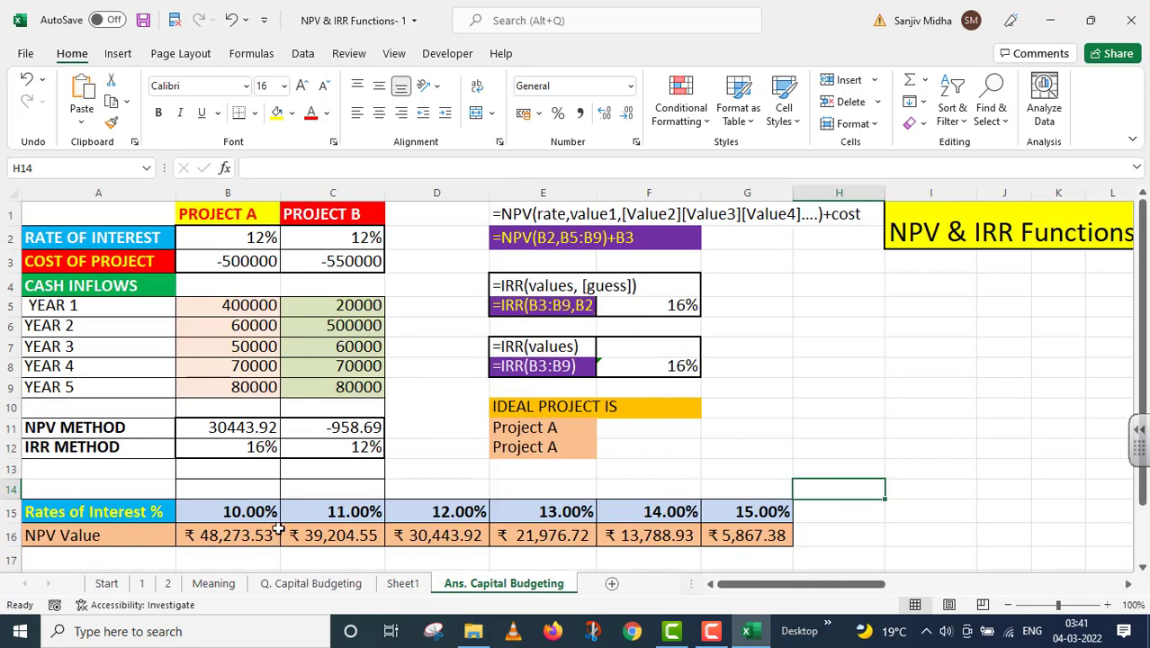
{"action": "left_click", "coordinate": [116, 506]}
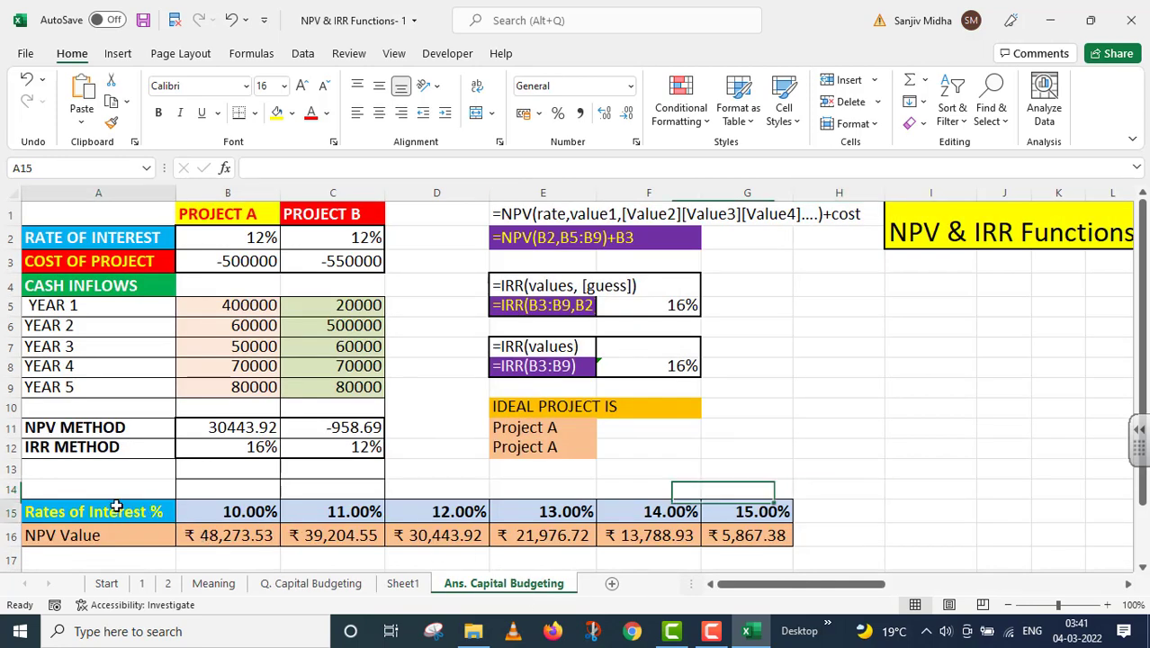
{"action": "left_click_drag", "start_coordinate": [117, 506], "coordinate": [740, 535]}
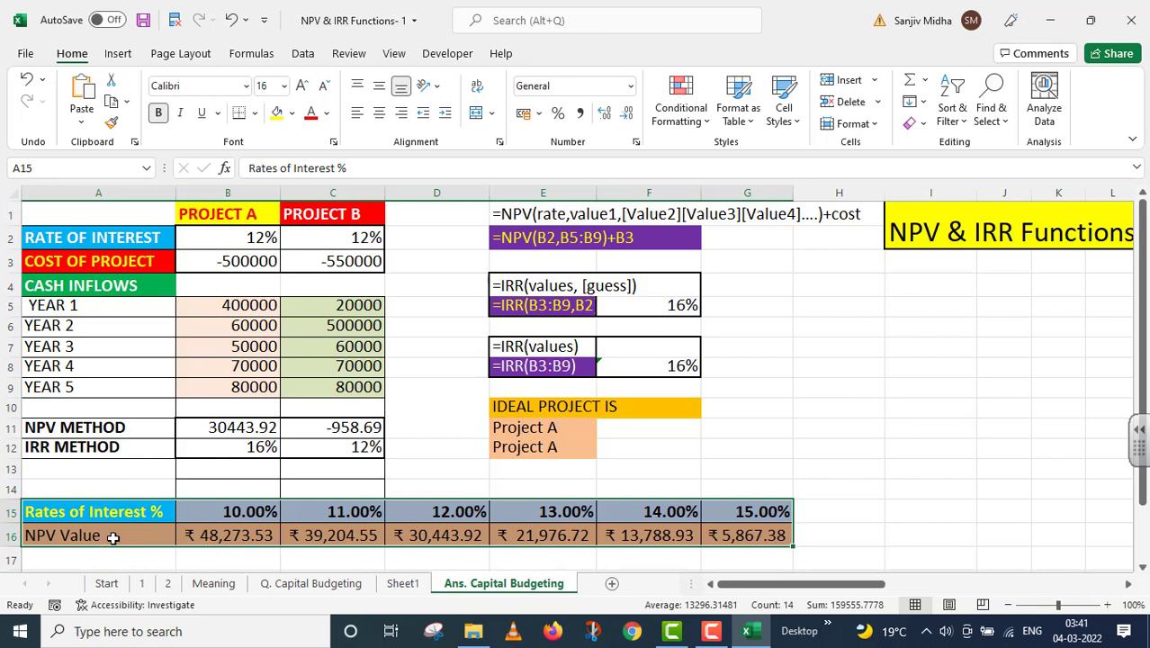
{"action": "left_click", "coordinate": [118, 54]}
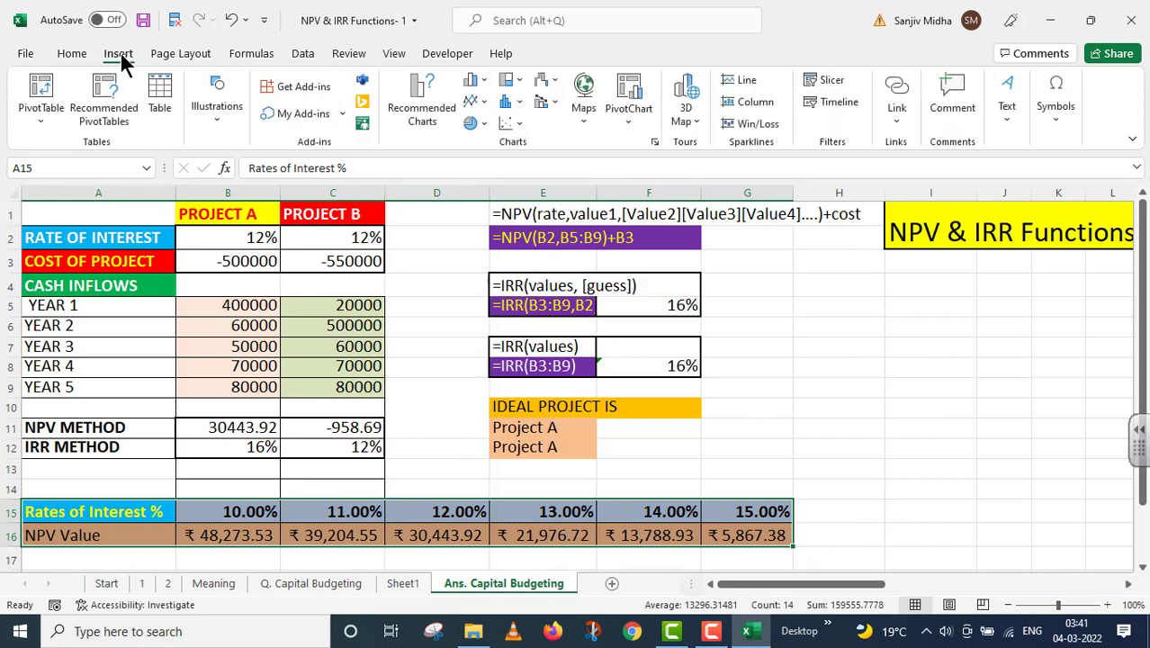
{"action": "left_click", "coordinate": [518, 125]}
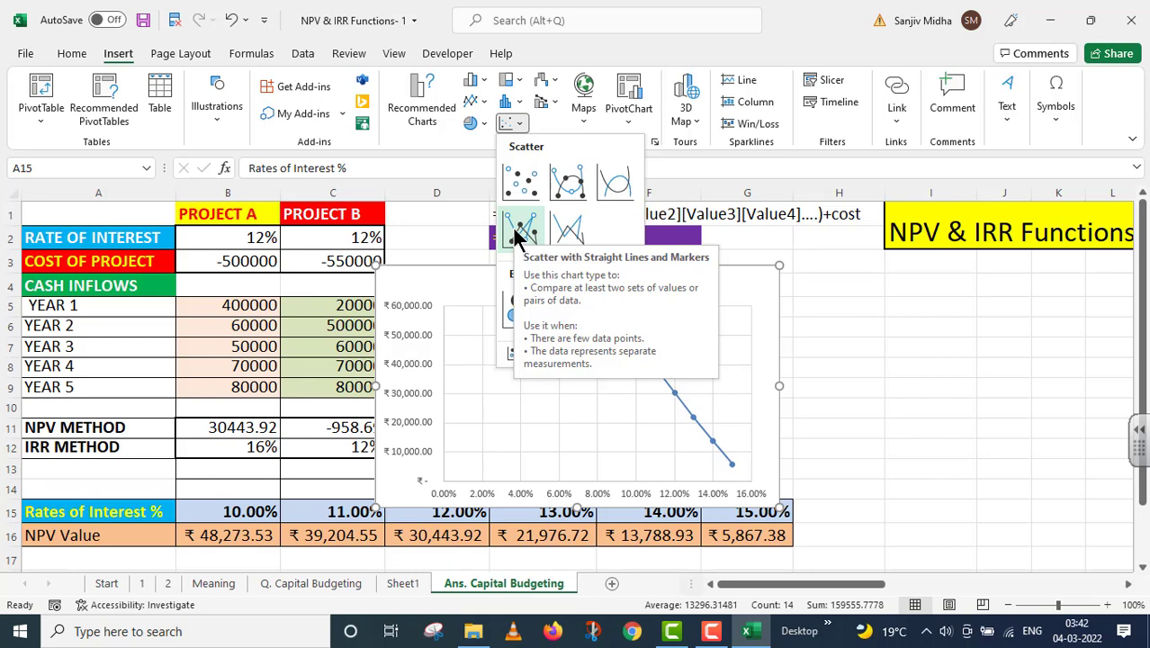
{"action": "left_click", "coordinate": [518, 236]}
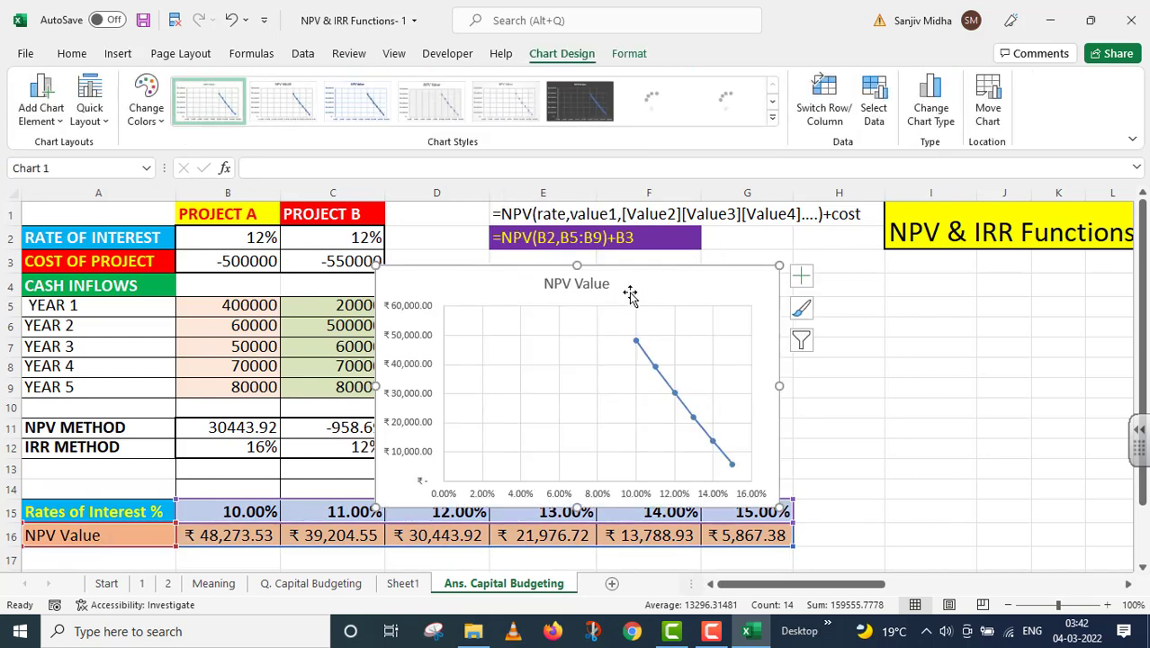
Move the NPV chart beneath the NPV & IRR Functions heading and apply the dark chart style Style 6
{"action": "left_click_drag", "start_coordinate": [641, 297], "coordinate": [1009, 264]}
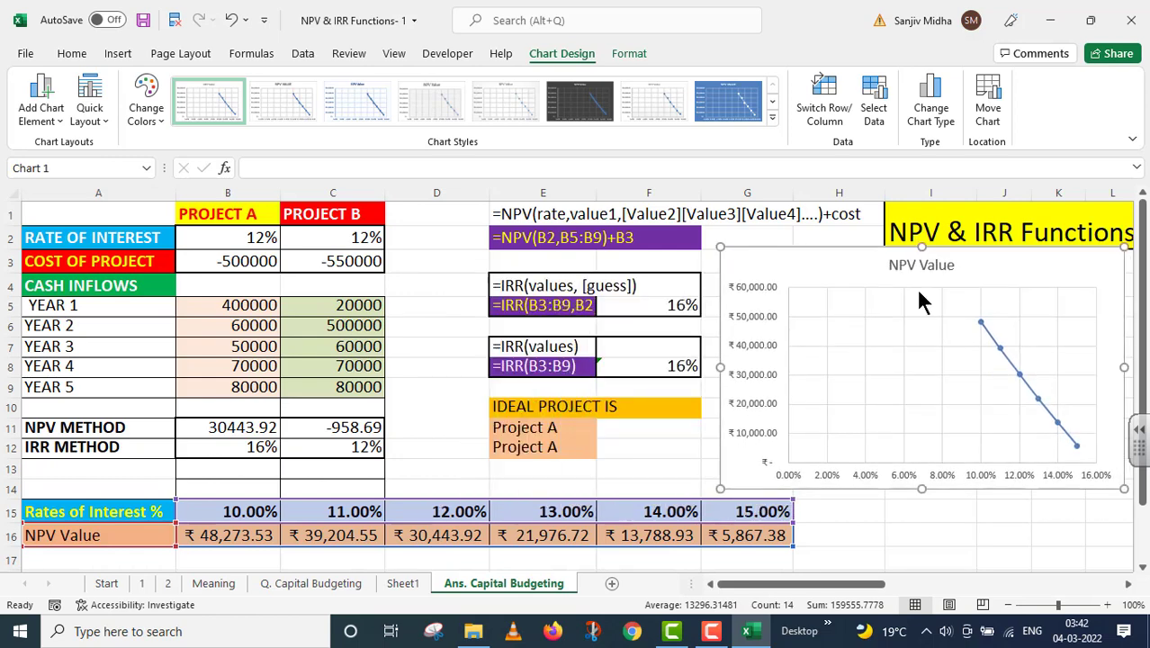
{"action": "left_click", "coordinate": [583, 101]}
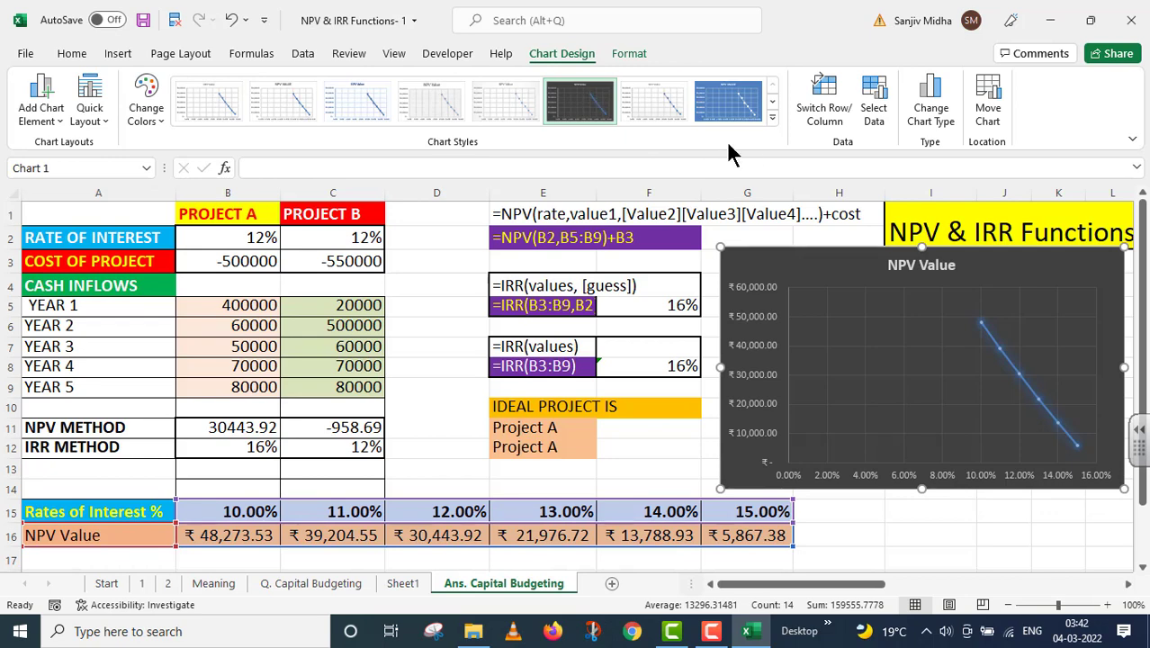
{"action": "left_click", "coordinate": [772, 115]}
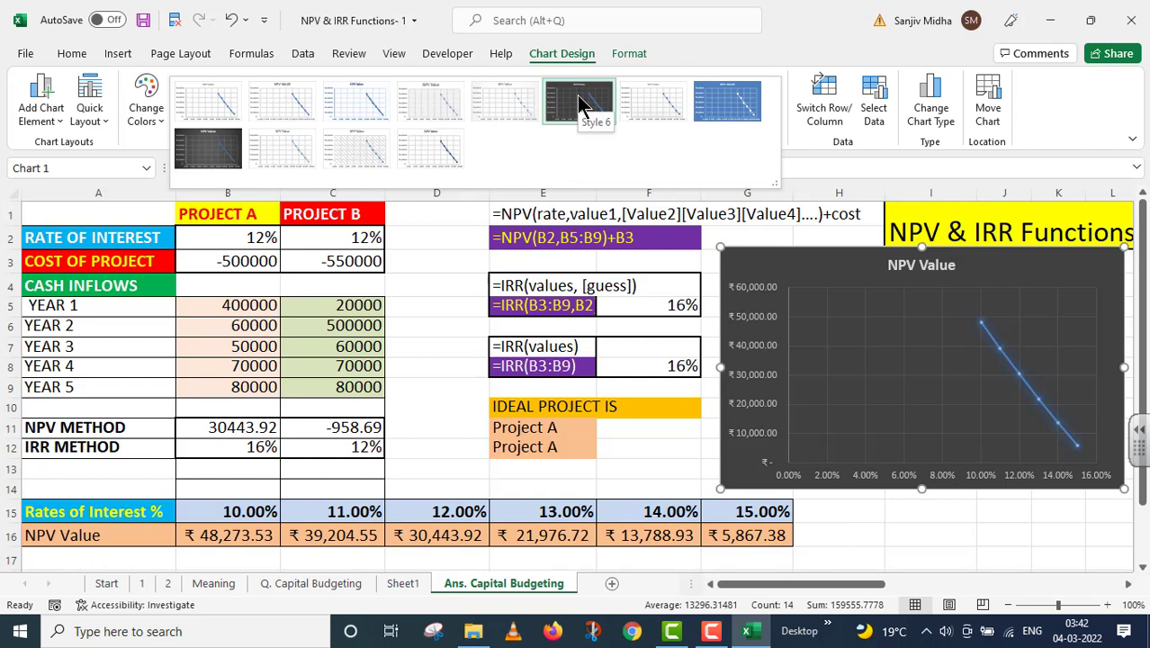
{"action": "left_click", "coordinate": [580, 103]}
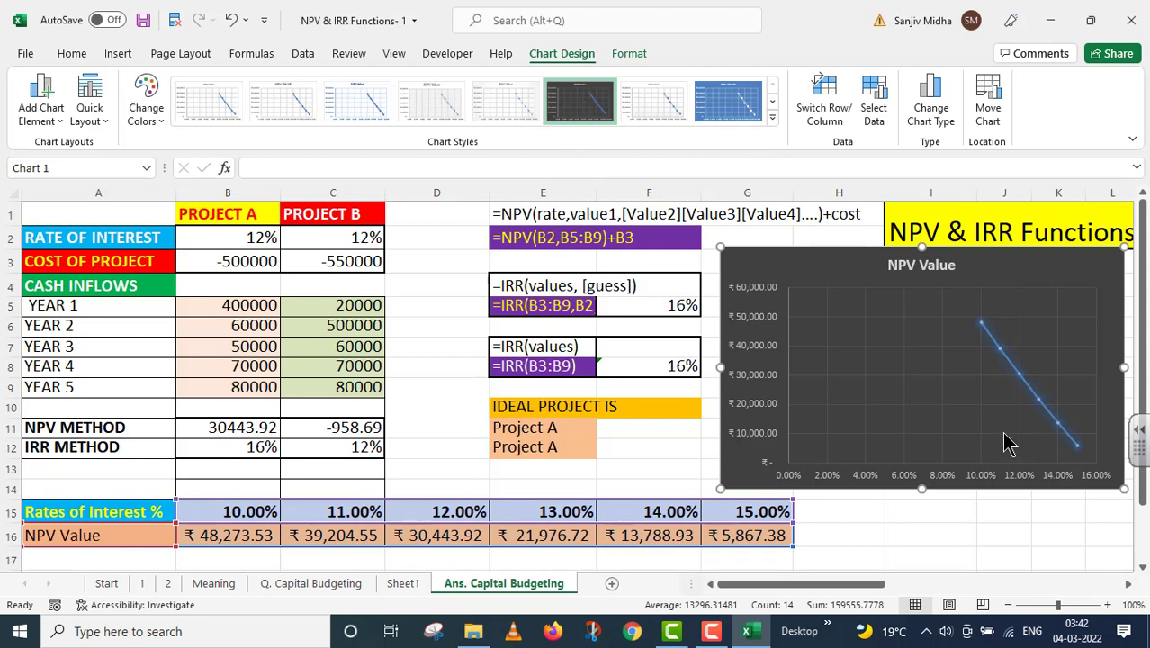
Add data labels to the NPV Value series in the scatter chart
{"action": "left_click", "coordinate": [1005, 357]}
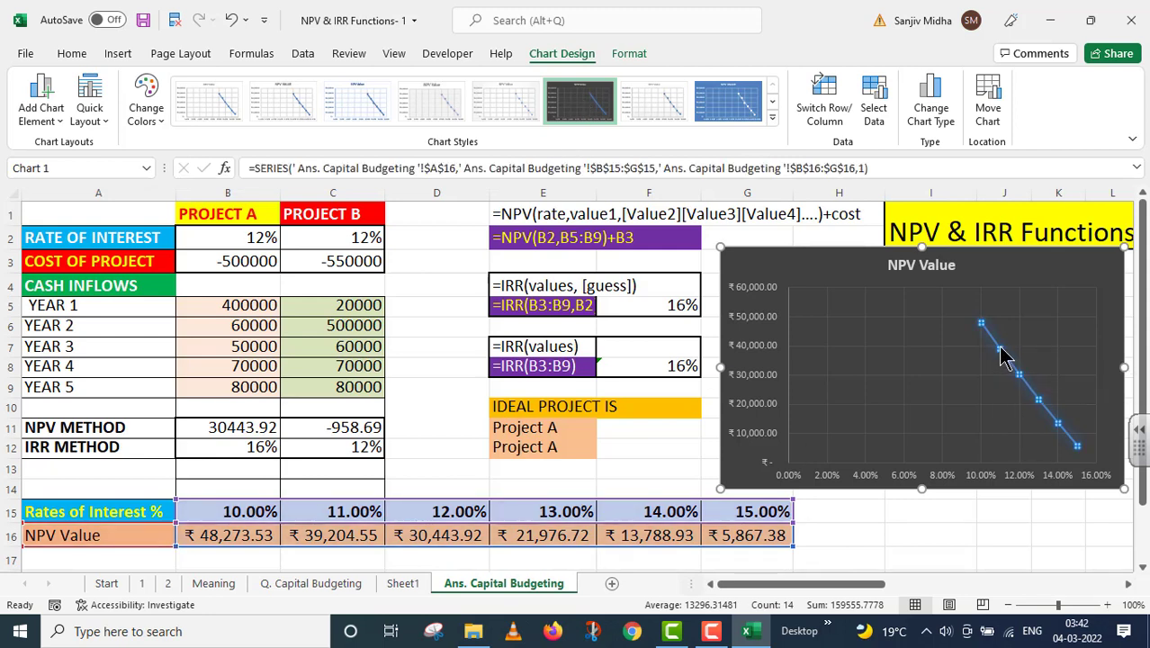
{"action": "right_click", "coordinate": [1000, 349]}
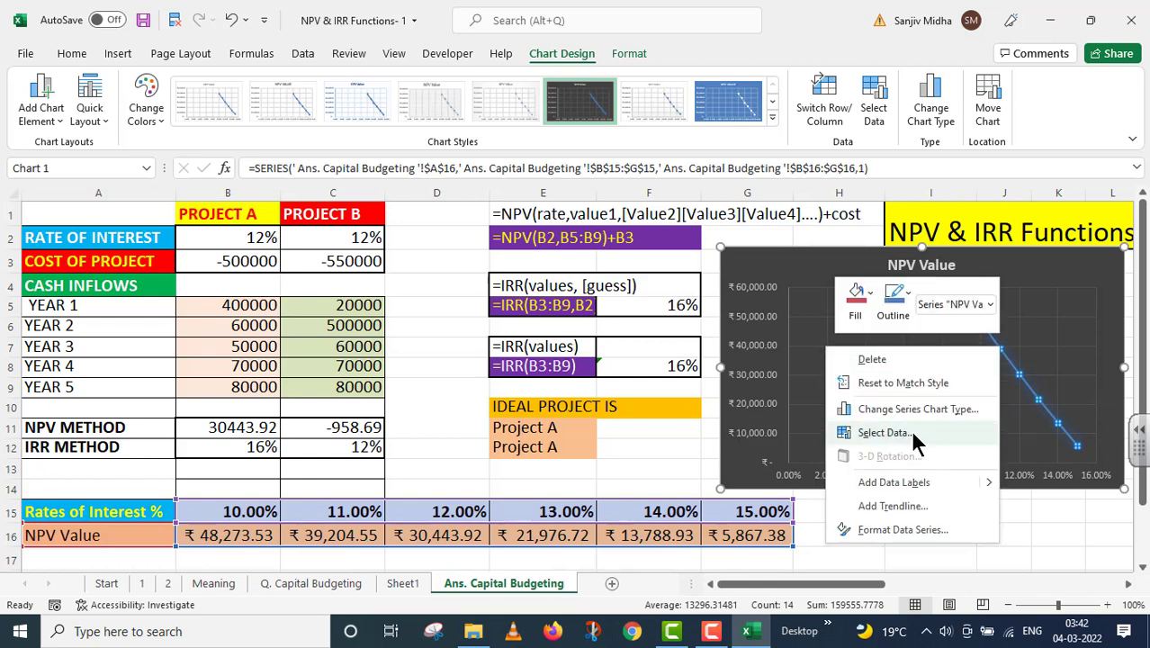
{"action": "left_click", "coordinate": [928, 487]}
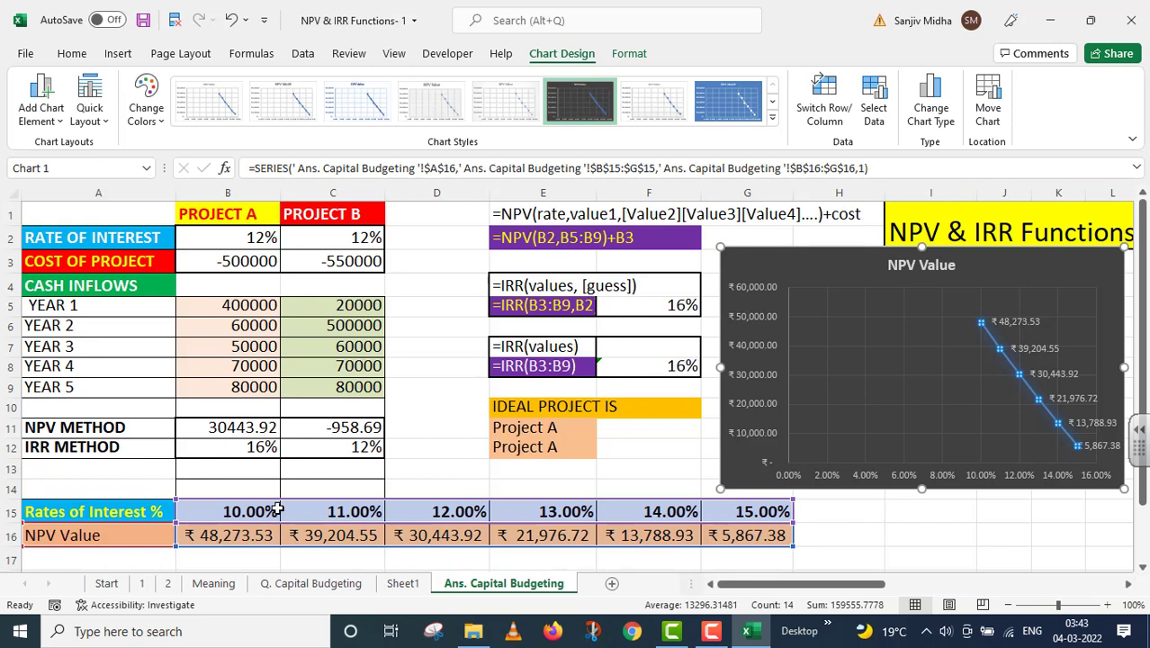
{"action": "left_click_drag", "start_coordinate": [177, 535], "coordinate": [288, 524]}
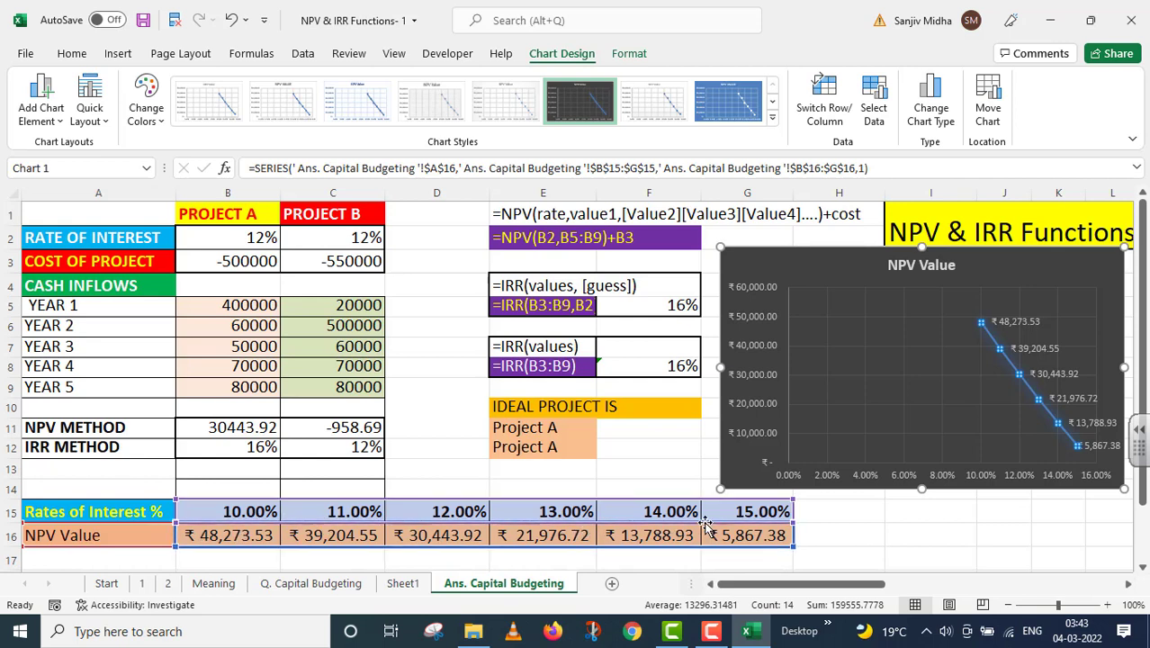